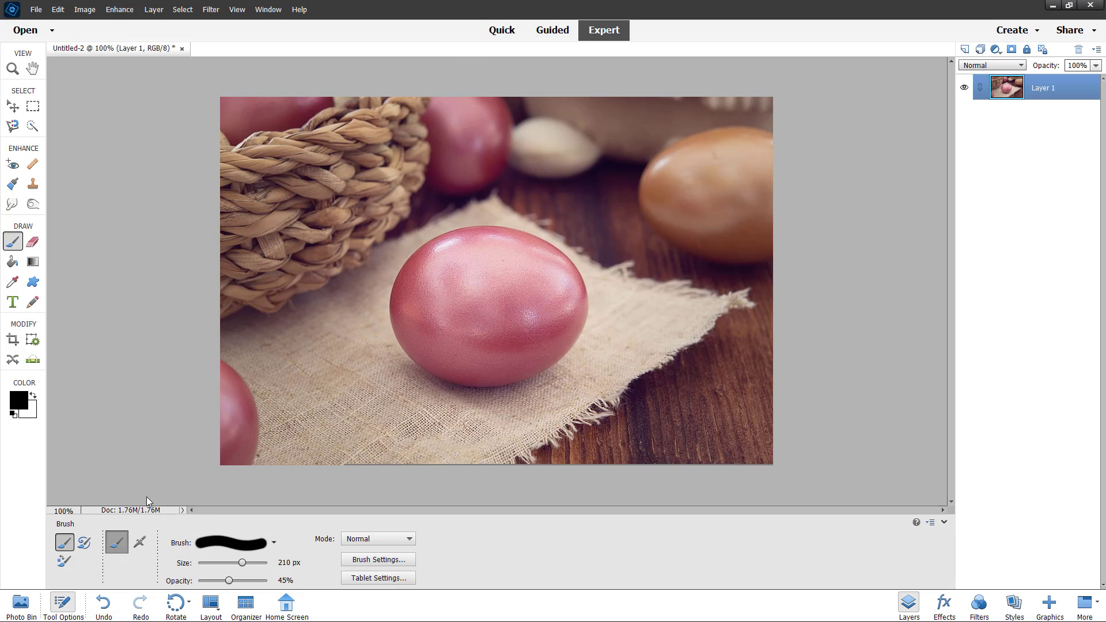
- Set a 57 px brush and paint a faint black stroke beside the pink egg at 19% opacity and bold black loops at 100%
left_click_drag(242, 563, 210, 581)
mouse_move(389, 230)
left_mouse_down()
mouse_move(307, 272)
mouse_move(360, 308)
mouse_move(369, 243)
mouse_move(352, 287)
mouse_move(382, 302)
left_mouse_up()
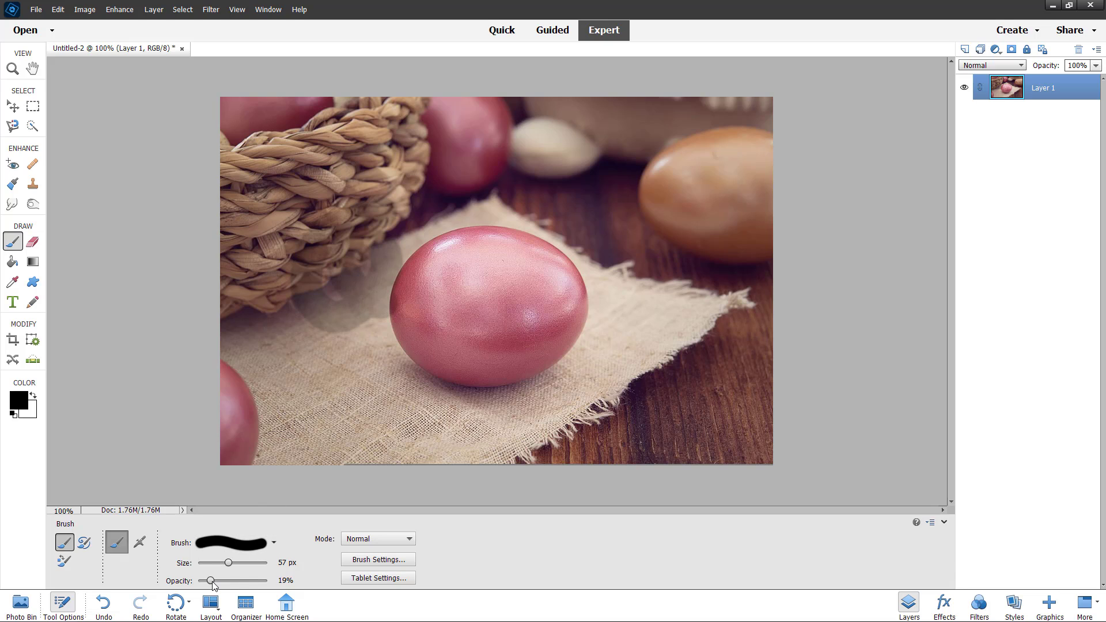
left_click_drag(228, 581, 277, 580)
mouse_move(346, 277)
left_mouse_down()
mouse_move(335, 244)
mouse_move(302, 290)
mouse_move(363, 262)
mouse_move(337, 257)
mouse_move(395, 227)
mouse_move(388, 212)
mouse_move(477, 128)
mouse_move(461, 178)
left_mouse_up()
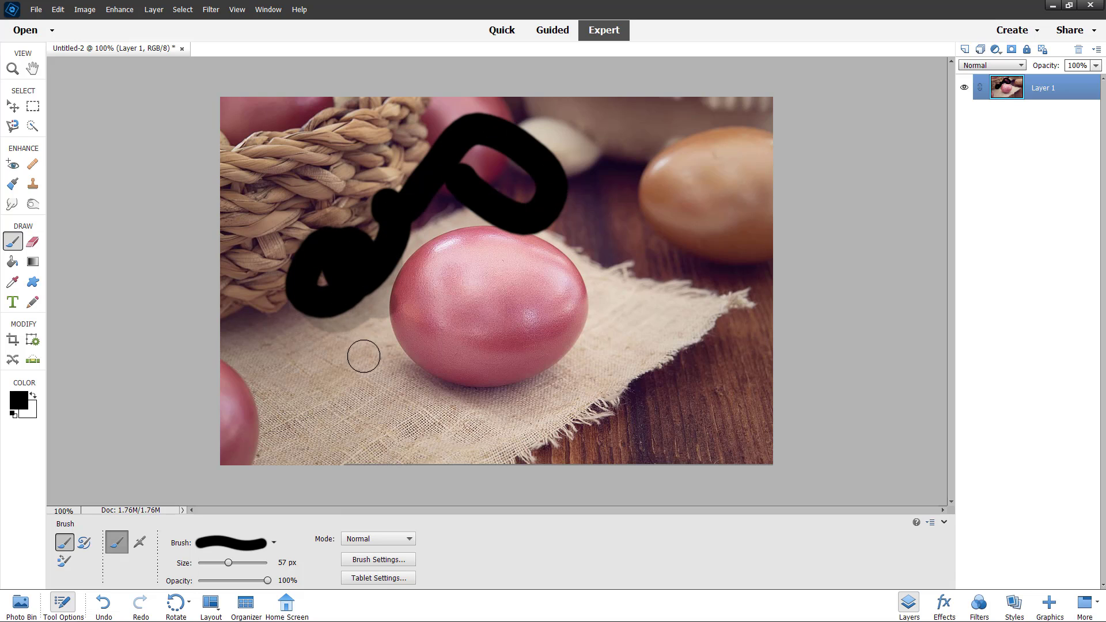
- Paint a 93 px black stroke over the pink egg's edge and a thin curve across basket and cloth with the soft 13 px preset
left_click(238, 562)
mouse_move(424, 311)
left_mouse_down()
mouse_move(382, 334)
mouse_move(398, 352)
left_mouse_up()
right_click(564, 257)
scroll(576, 199, "down", 2)
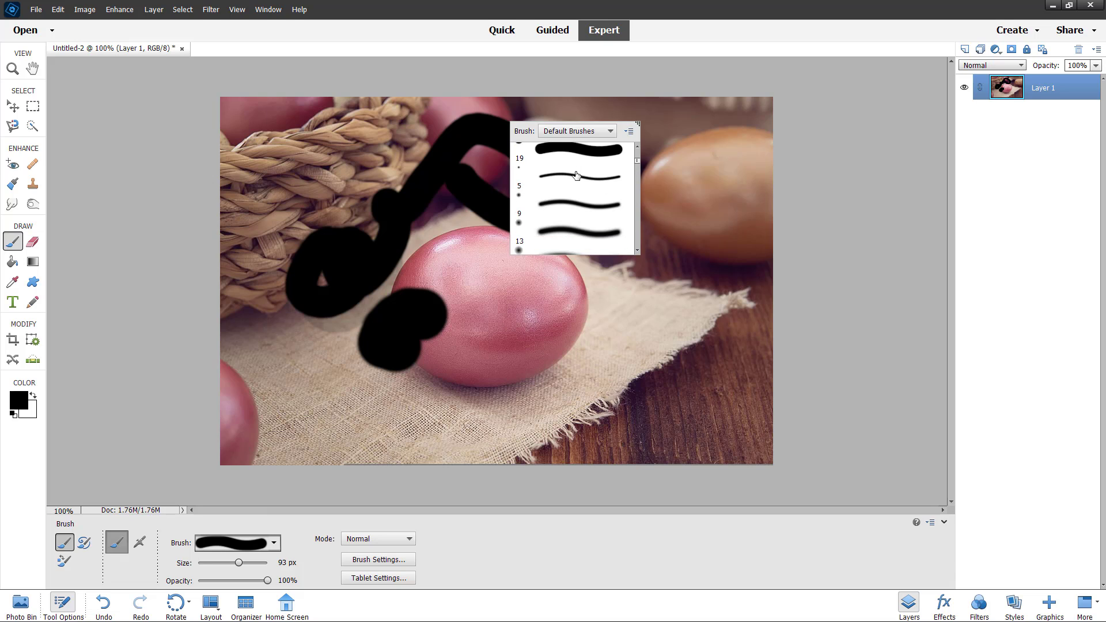
left_click(576, 199)
left_click(339, 143)
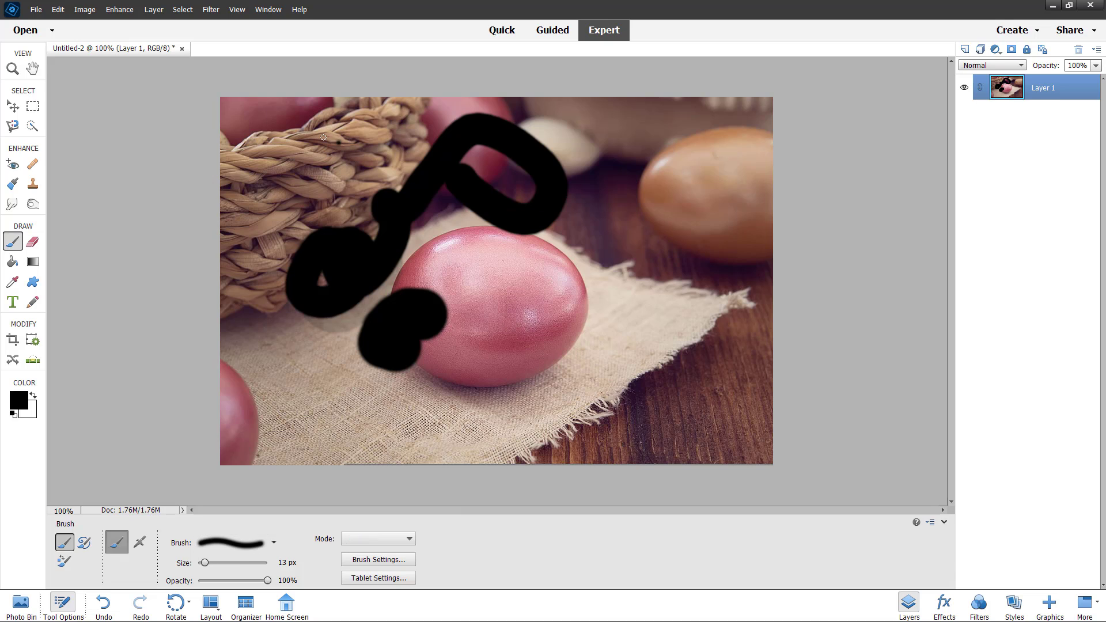
mouse_move(322, 138)
left_mouse_down()
mouse_move(236, 184)
mouse_move(309, 308)
mouse_move(278, 351)
mouse_move(358, 405)
left_mouse_up()
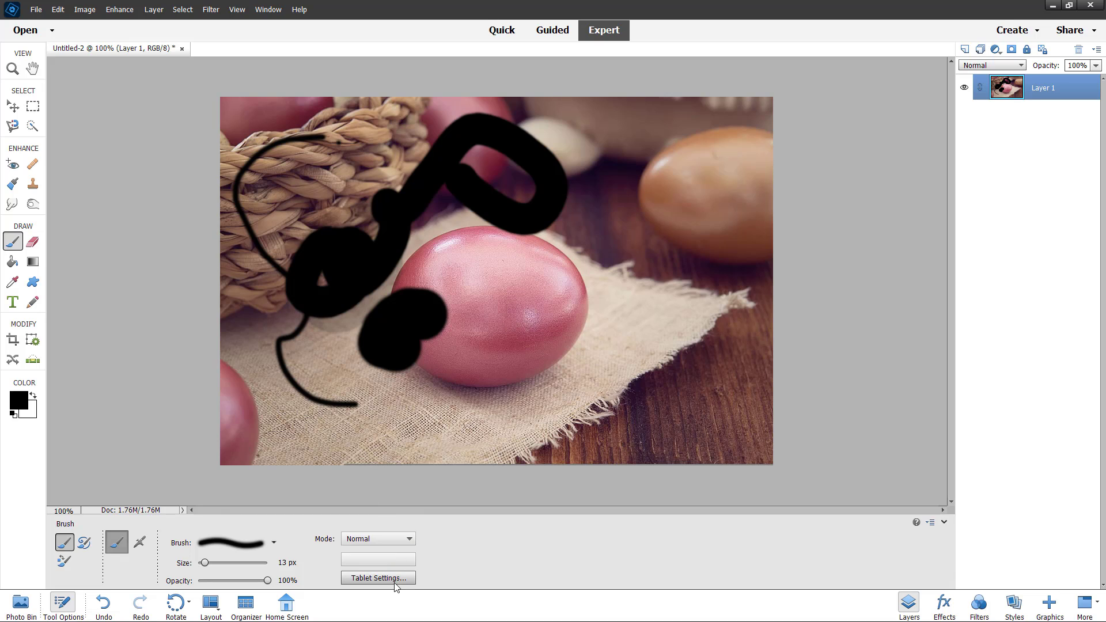
- Set the foreground colour to red f71616 and paint a thin winding line over the basket, black strokes and cloth
left_click(19, 404)
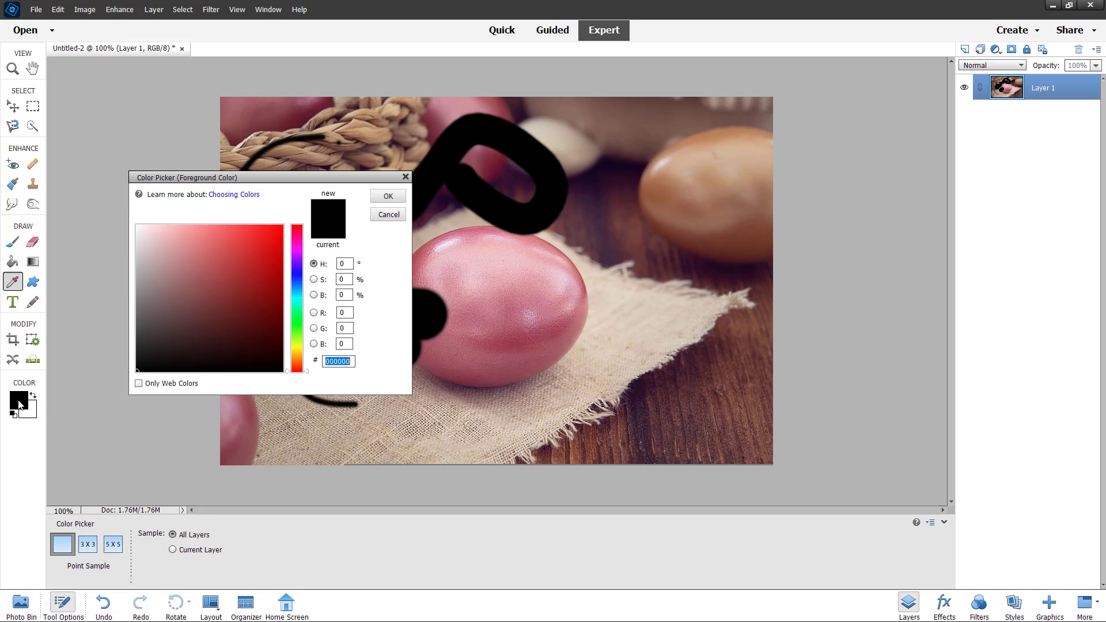
left_click_drag(264, 271, 270, 229)
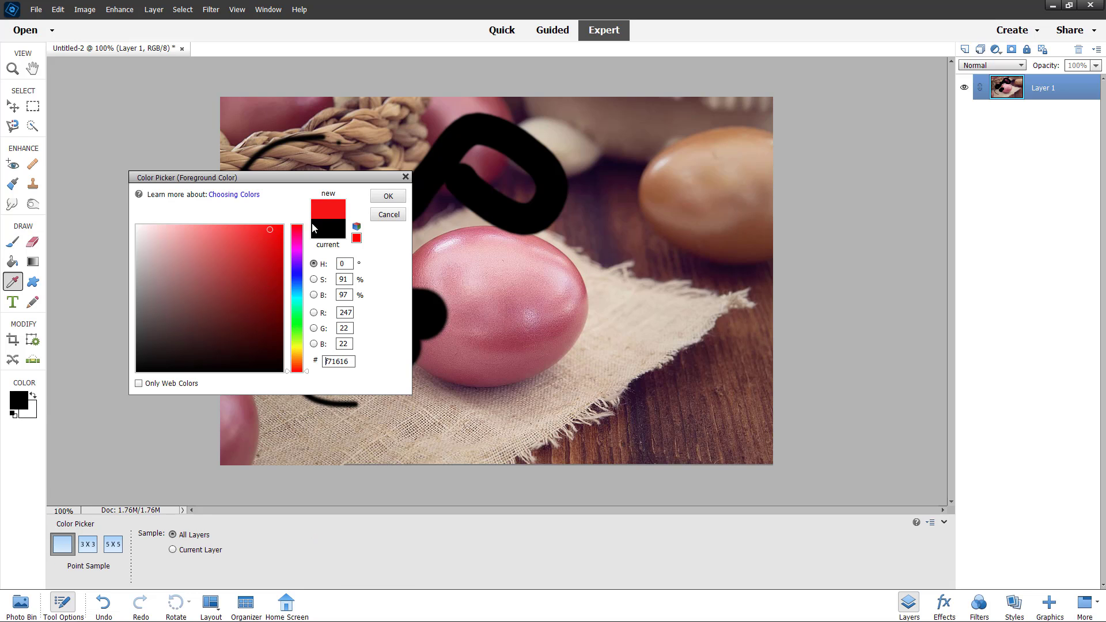
left_click(387, 197)
left_click_drag(313, 149, 364, 263)
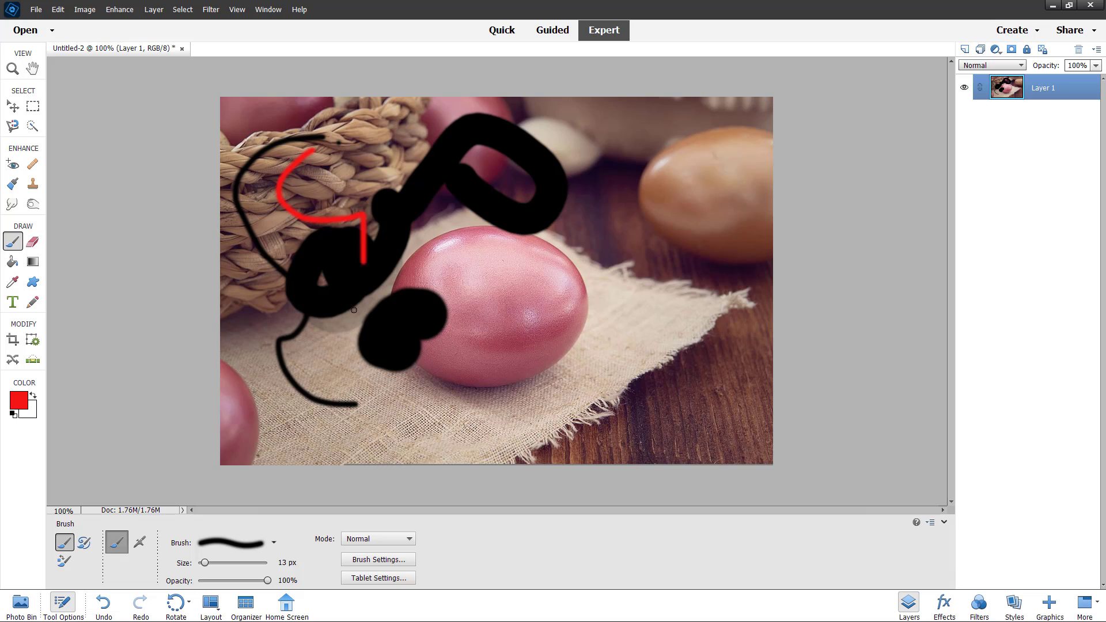
mouse_move(353, 310)
left_mouse_down()
mouse_move(327, 331)
mouse_move(388, 391)
mouse_move(327, 416)
left_mouse_up()
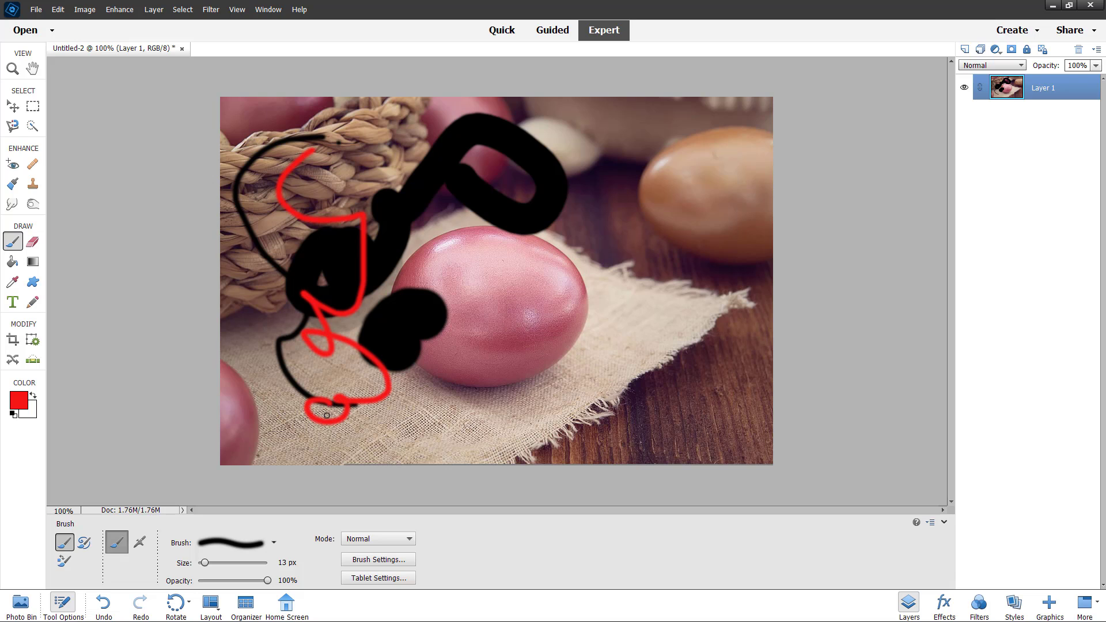
- Paint 61 px red strokes over basket and eggs in Overlay mode, and across the pink egg and cloth in Hard Light mode
left_click(413, 540)
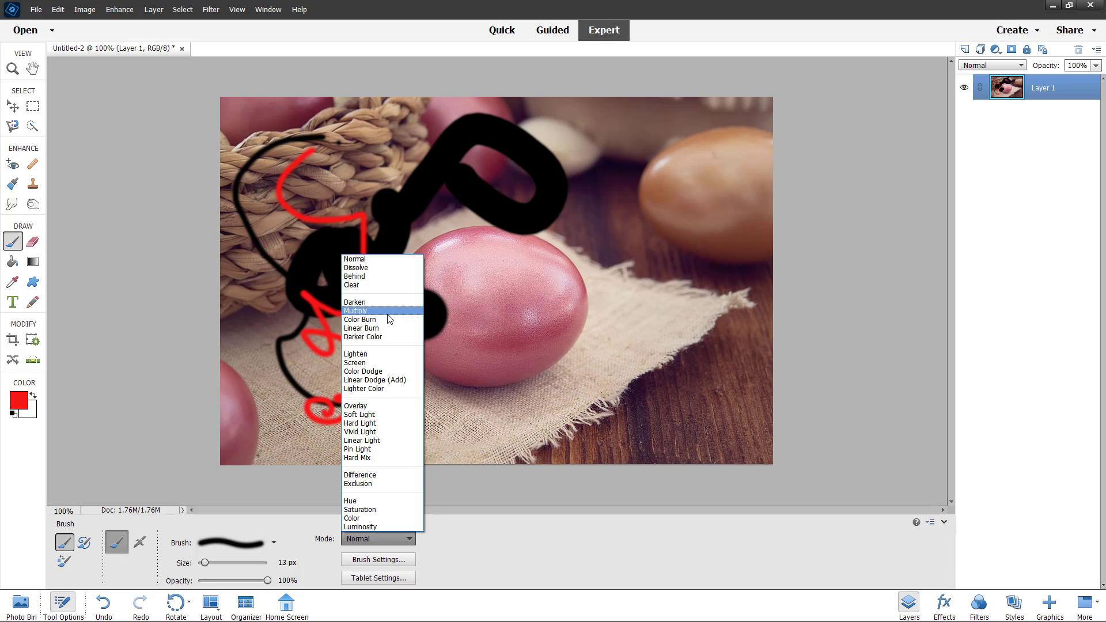
left_click(392, 407)
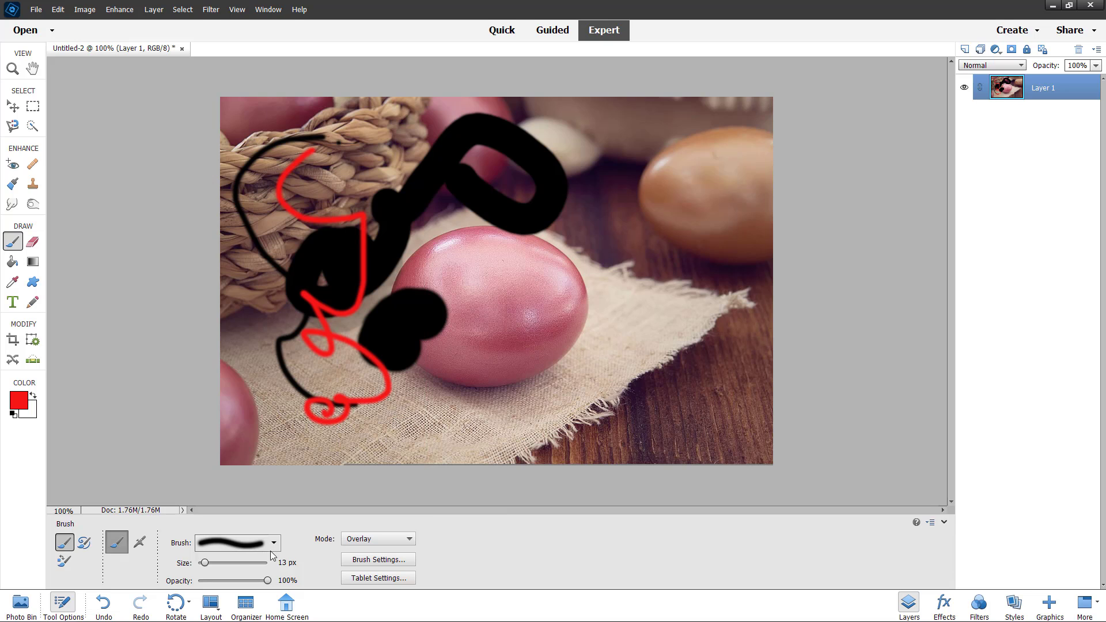
mouse_move(499, 306)
left_mouse_down()
mouse_move(420, 303)
mouse_move(345, 246)
mouse_move(288, 253)
mouse_move(379, 234)
mouse_move(344, 209)
mouse_move(354, 172)
mouse_move(722, 186)
mouse_move(642, 228)
left_mouse_up()
left_click(364, 541)
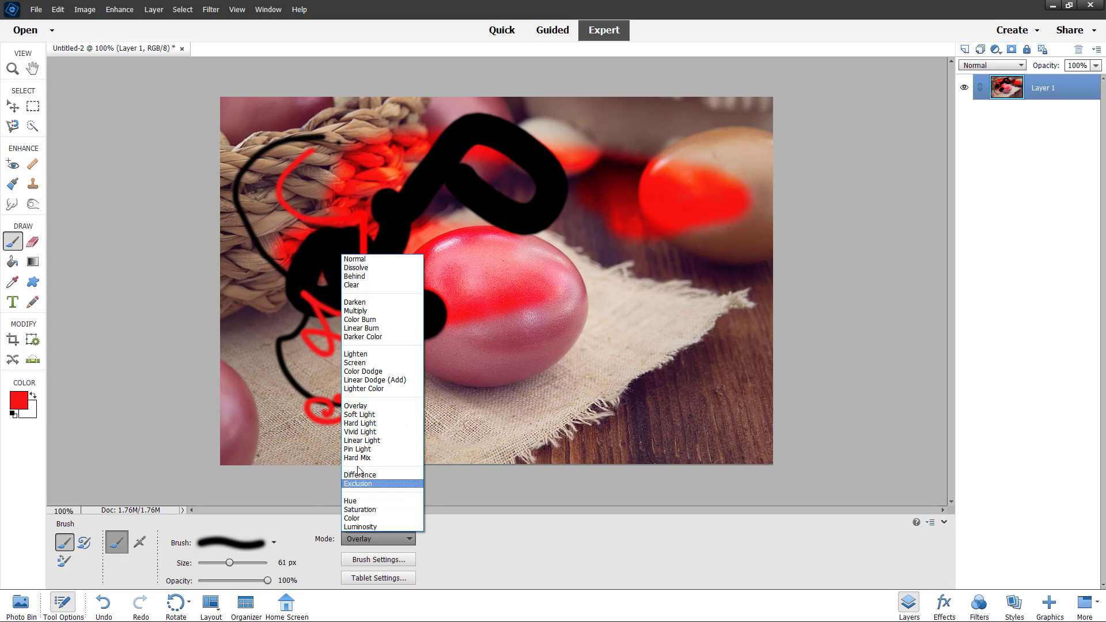
left_click(389, 421)
mouse_move(636, 320)
left_mouse_down()
mouse_move(572, 301)
mouse_move(412, 305)
left_mouse_up()
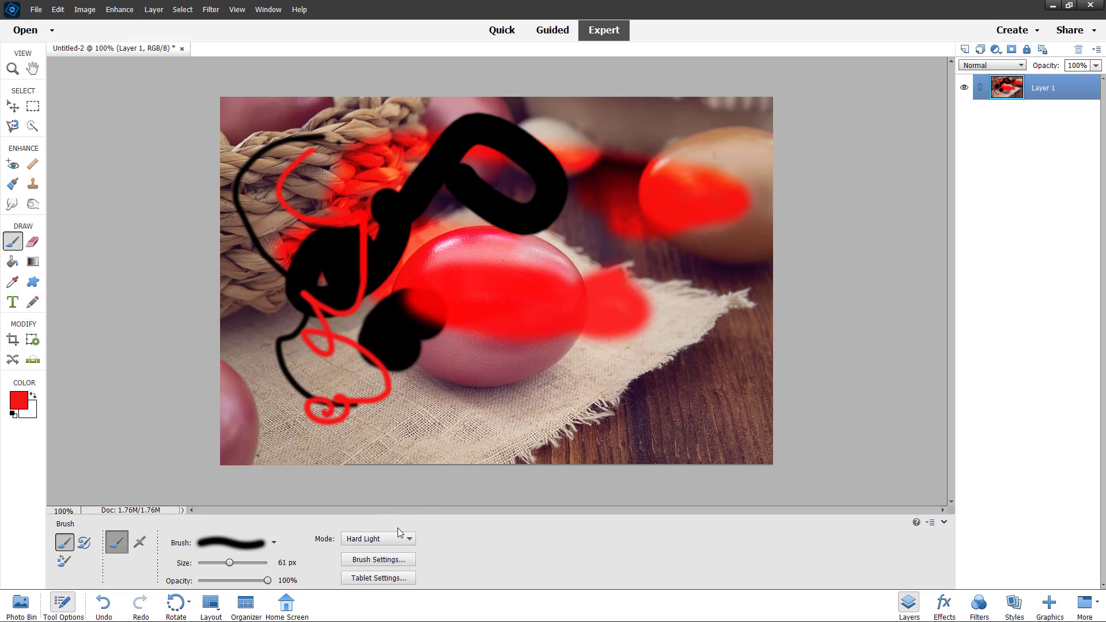
- Set the brush's fade to 65, hue jitter to 42% and scatter to 45%, and paint coloured dots over the egg, cloth and table
left_click(401, 561)
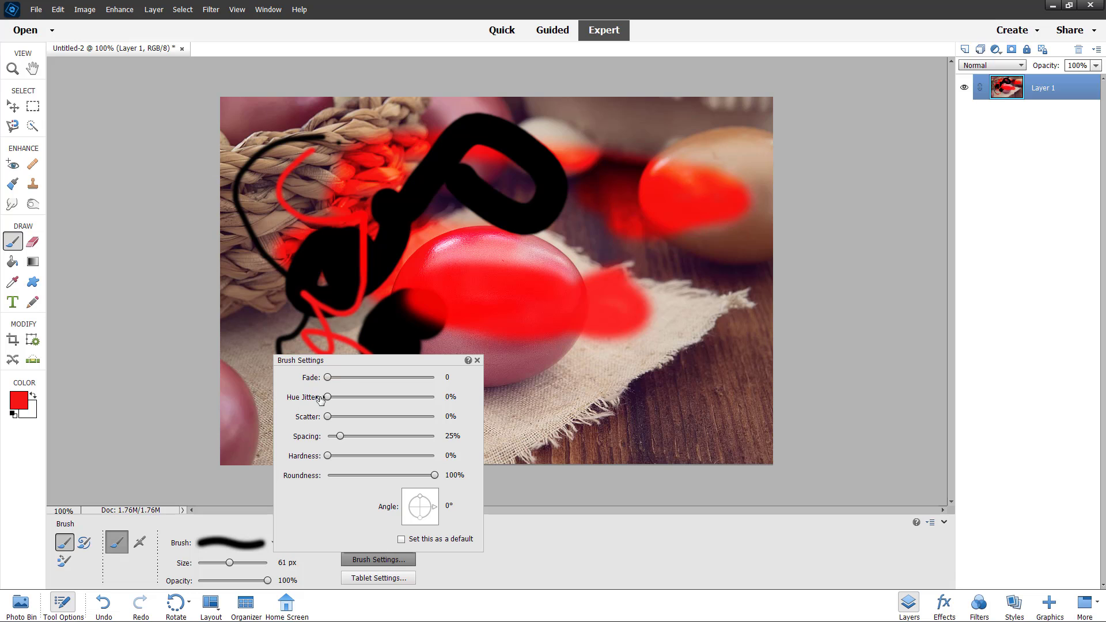
left_click_drag(355, 378, 361, 378)
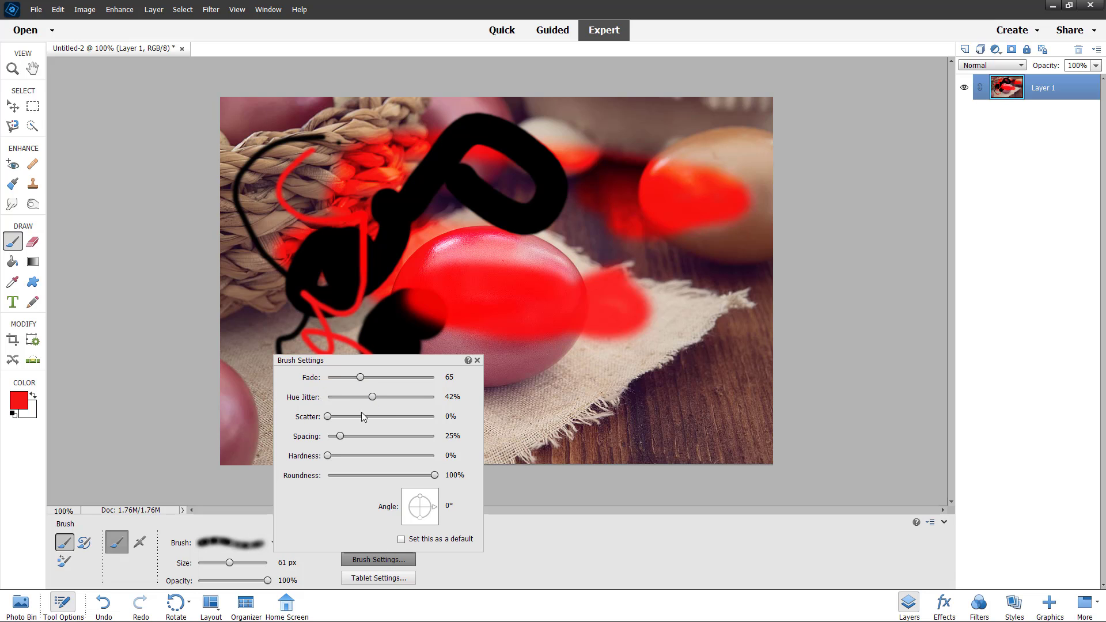
left_click_drag(365, 416, 375, 416)
mouse_move(474, 279)
left_mouse_down()
mouse_move(497, 378)
mouse_move(347, 341)
mouse_move(314, 317)
left_mouse_up()
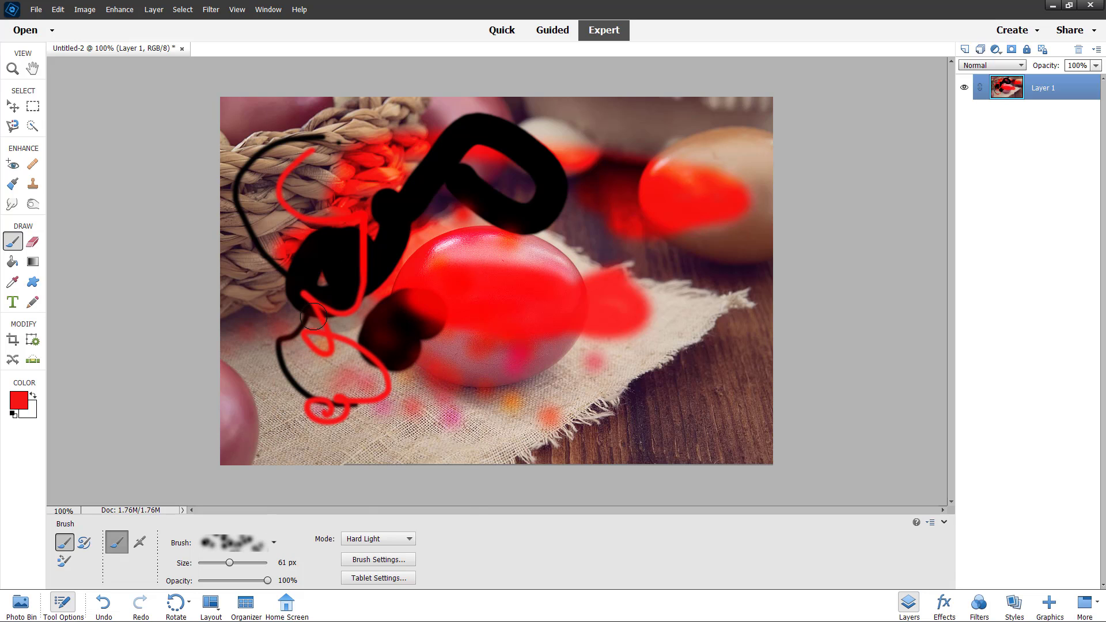
mouse_move(583, 403)
left_mouse_down()
mouse_move(677, 419)
mouse_move(705, 310)
mouse_move(657, 367)
left_mouse_up()
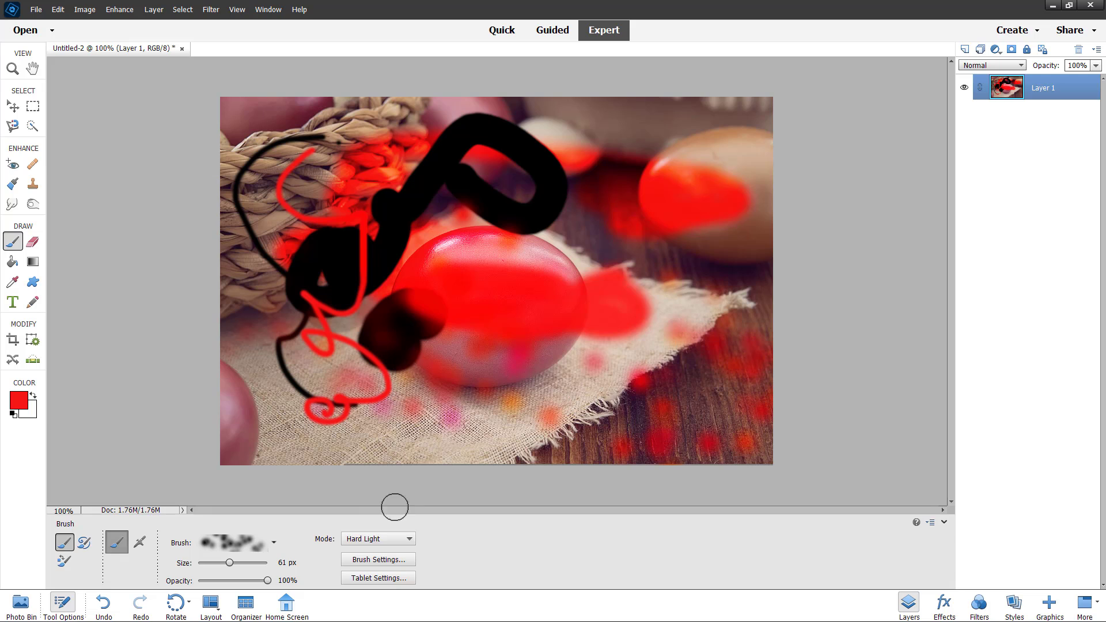
- Paint scattered dots over the cloth and dark strokes in Pin Light mode, and more dots on the cloth in Exclusion mode
left_click(378, 537)
left_click(375, 454)
mouse_move(365, 415)
left_mouse_down()
mouse_move(295, 418)
mouse_move(315, 378)
mouse_move(245, 381)
mouse_move(336, 211)
left_mouse_up()
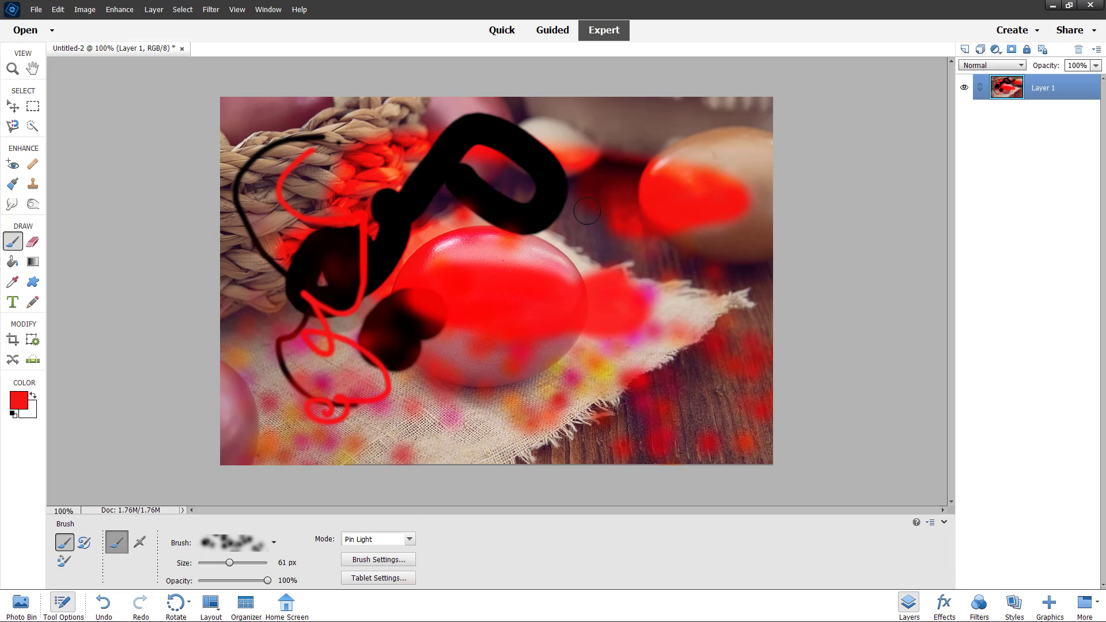
left_click(410, 539)
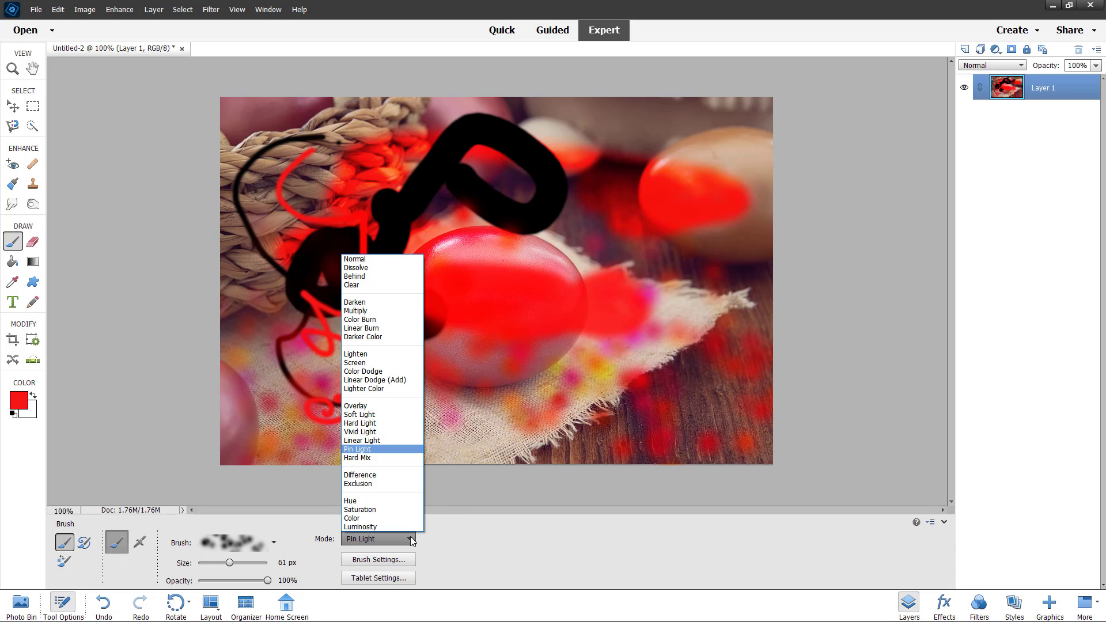
left_click(369, 484)
mouse_move(421, 431)
left_mouse_down()
mouse_move(388, 445)
mouse_move(310, 361)
mouse_move(326, 361)
left_mouse_up()
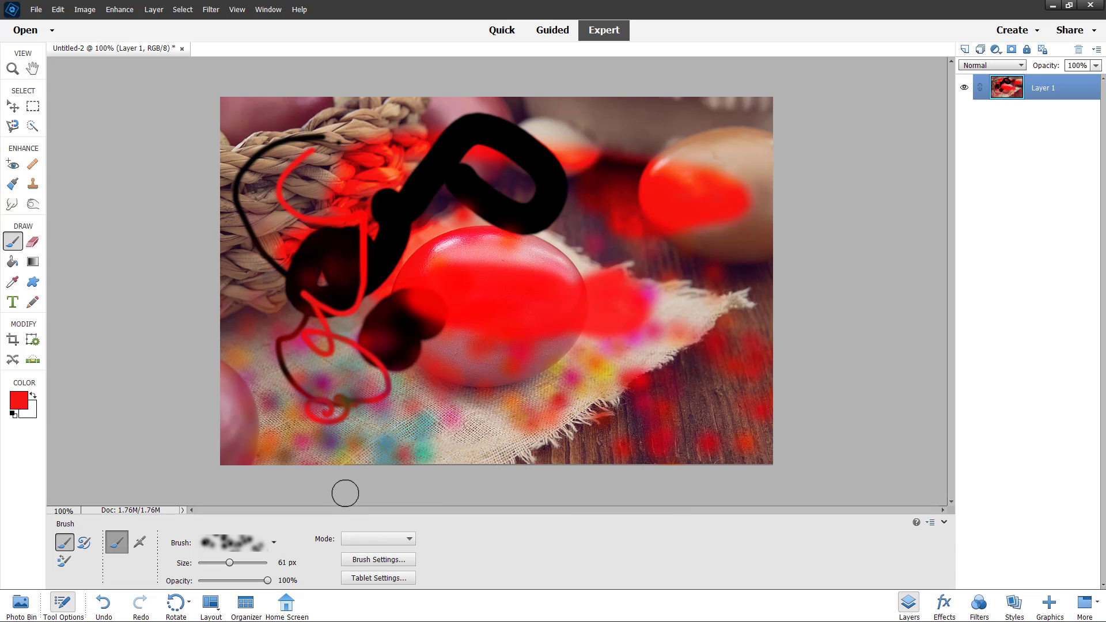
left_click(386, 539)
left_click(374, 483)
- Set brush spacing to 201%, hardness to 37%, roundness to 23% and angle to -40°, and paint slanted flecks across the eggs
left_click(379, 556)
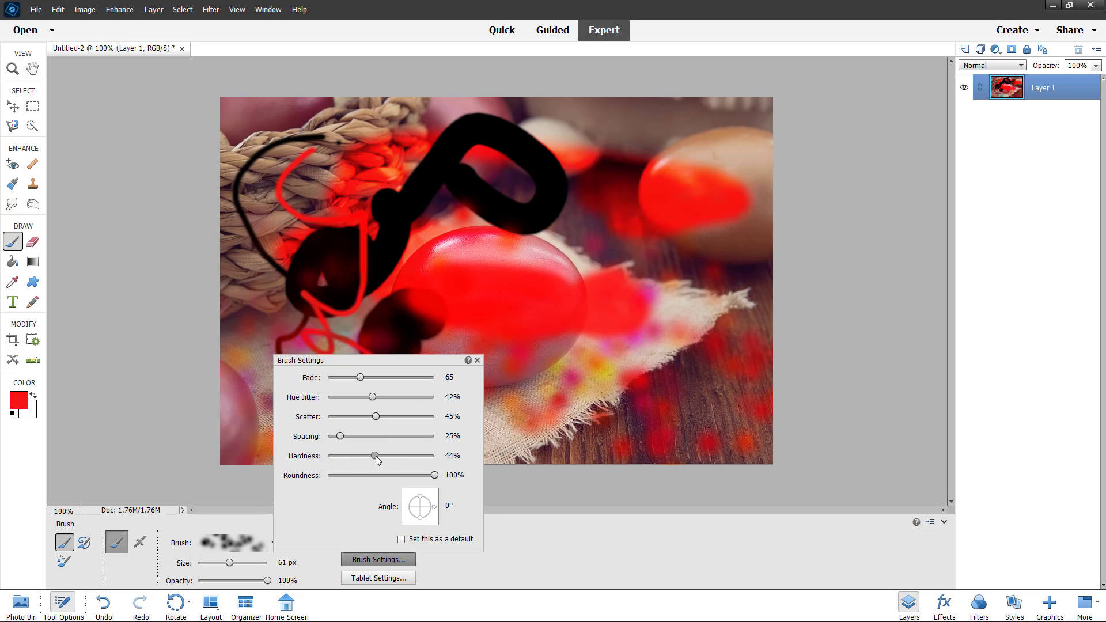
left_click_drag(375, 455, 378, 455)
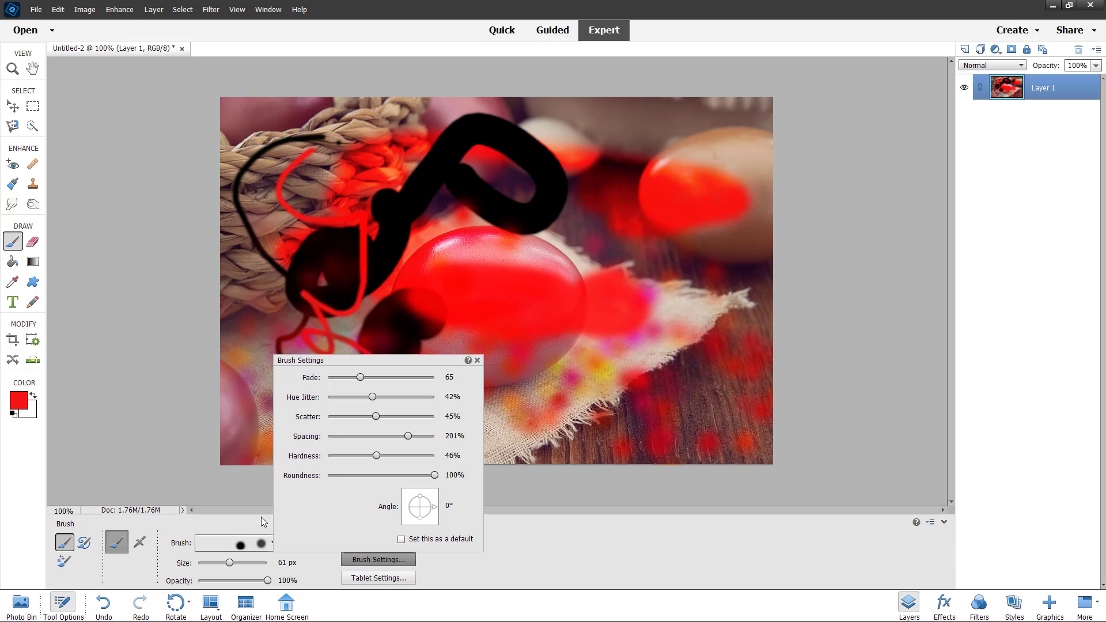
left_click(341, 455)
left_click(352, 476)
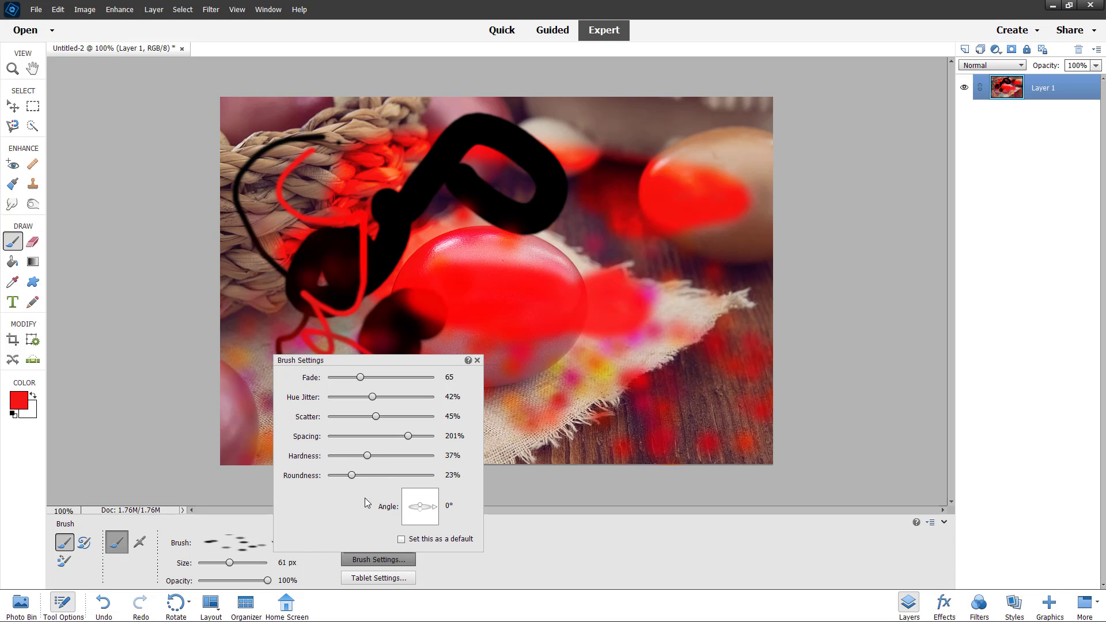
left_click(426, 513)
mouse_move(482, 241)
left_mouse_down()
mouse_move(553, 190)
mouse_move(351, 320)
mouse_move(374, 299)
mouse_move(693, 227)
left_mouse_up()
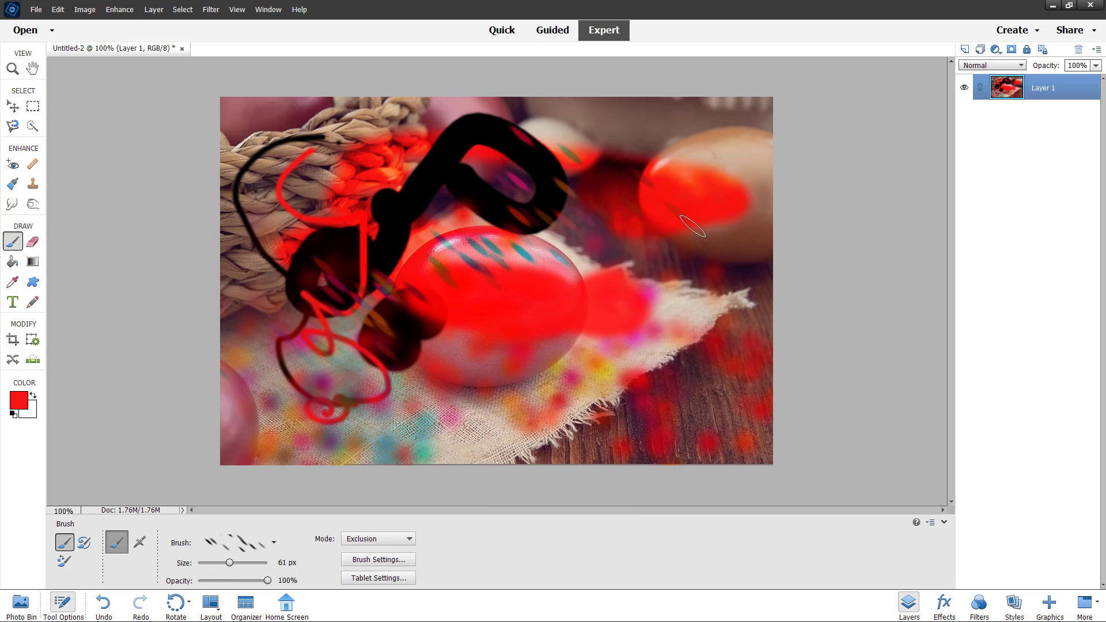
- Enable pen control of Hue Jitter in the tablet settings and paint more slanted flecks over the pink and brown eggs
left_click(354, 579)
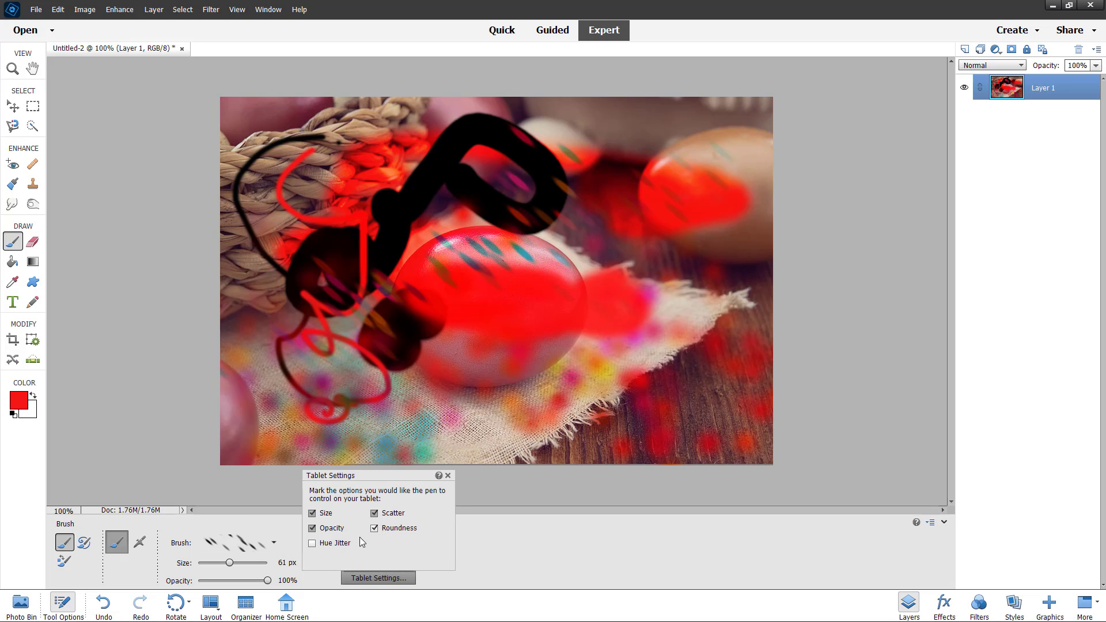
mouse_move(393, 340)
left_mouse_down()
mouse_move(412, 305)
mouse_move(597, 370)
mouse_move(652, 154)
left_mouse_up()
mouse_move(636, 190)
left_mouse_down()
mouse_move(713, 211)
mouse_move(716, 151)
left_mouse_up()
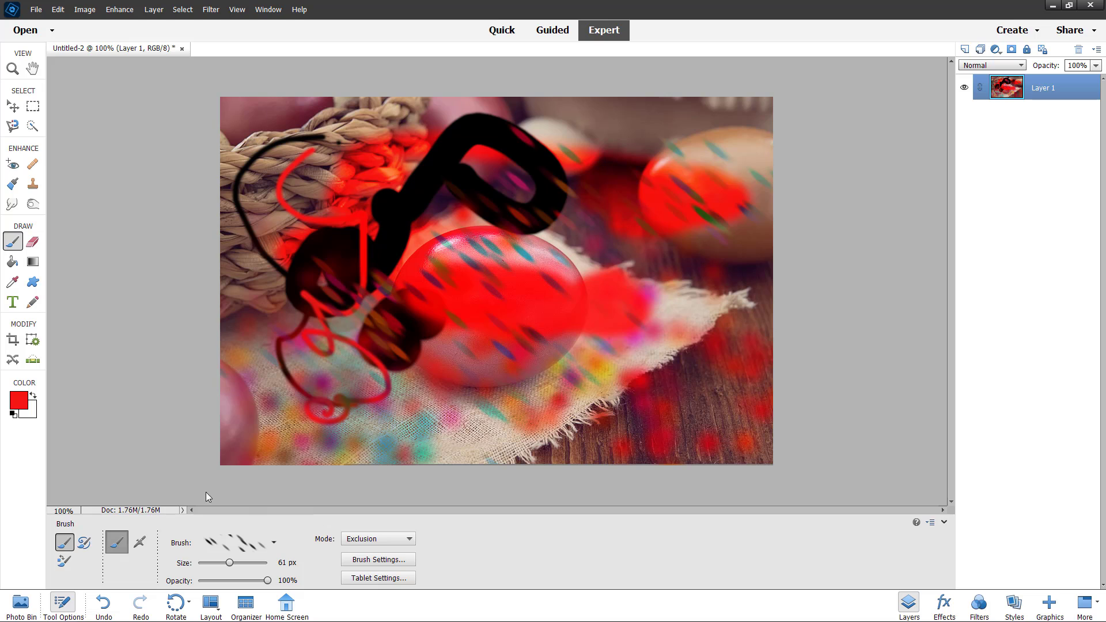
- Turn on airbrush mode with the Normal blending mode and open the tablet pen options
left_click(140, 545)
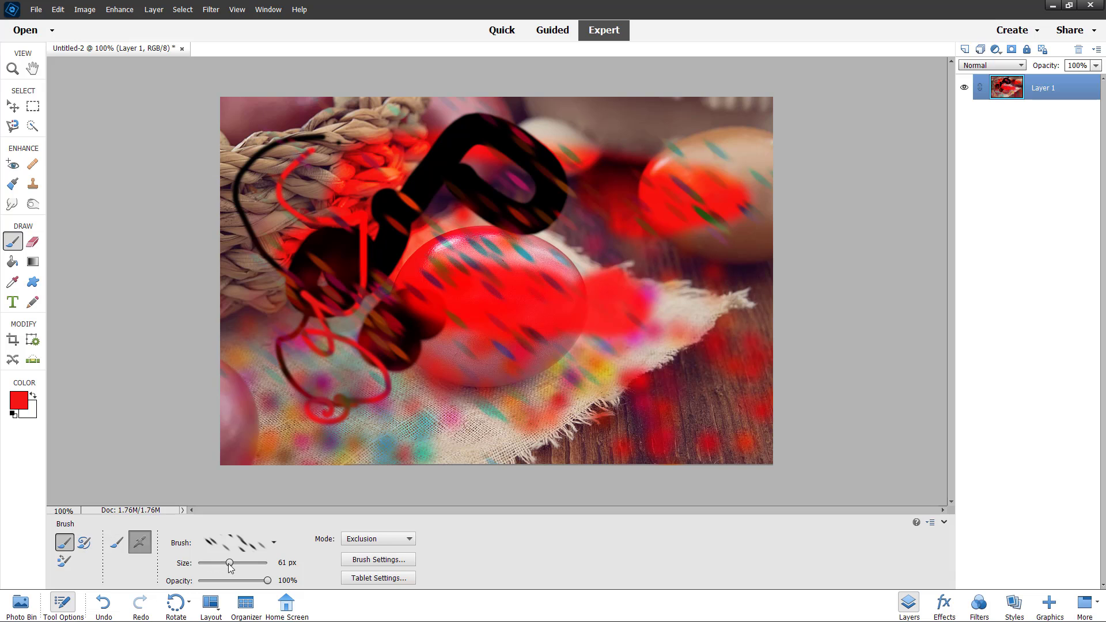
left_click(369, 540)
left_click(384, 257)
left_click(385, 580)
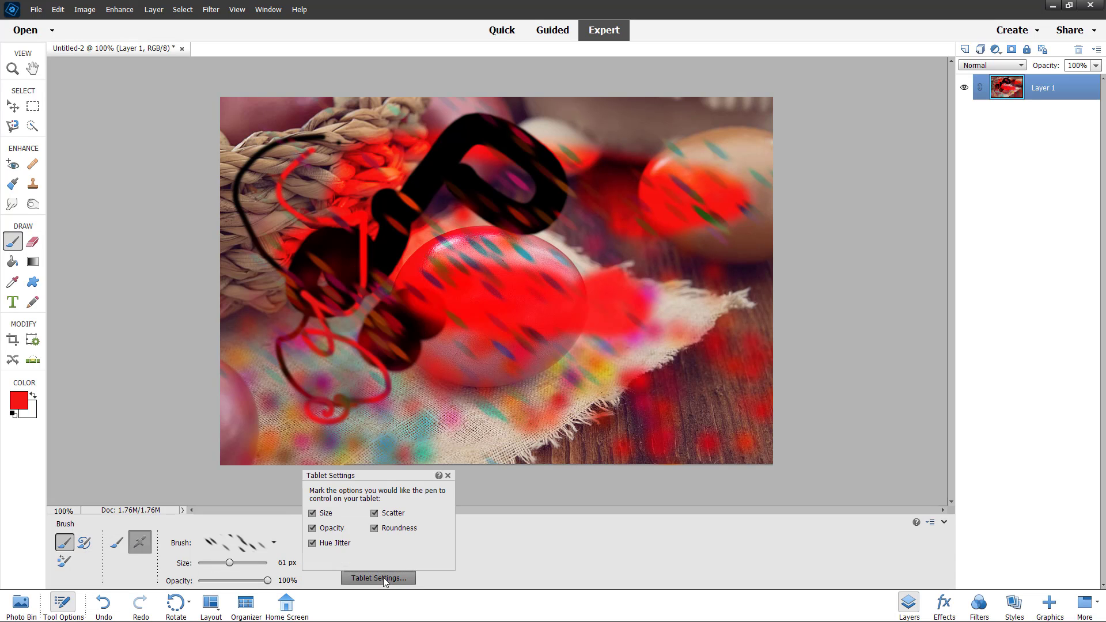
- Set fade, hue jitter, scatter and hardness to 0, spacing to 1% and roundness to 100%, and airbrush red over the egg and black strokes
left_click(389, 559)
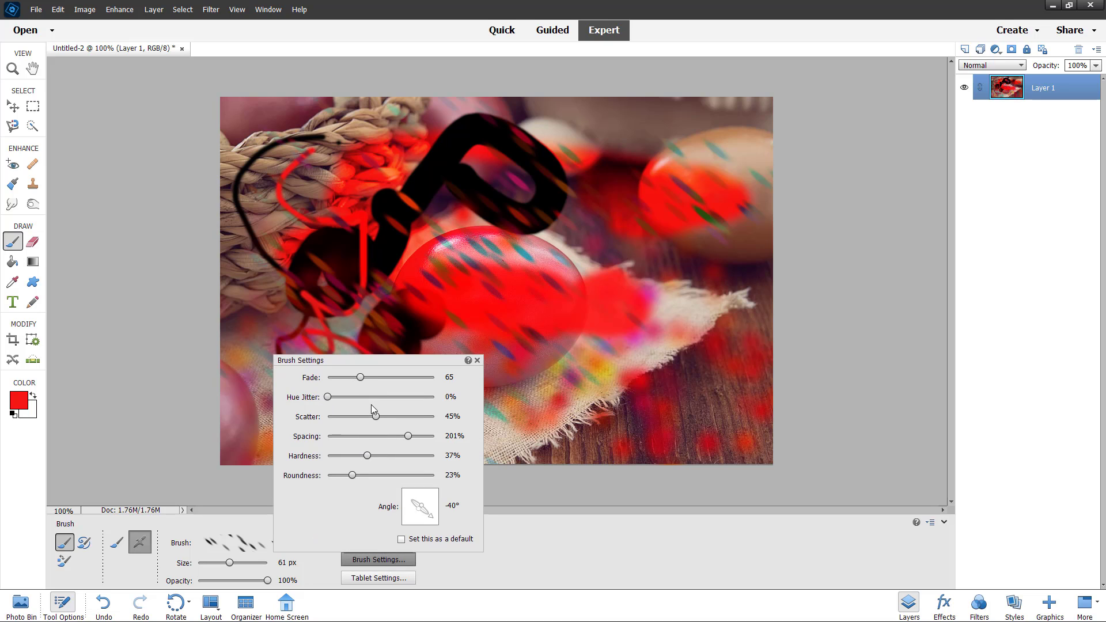
mouse_move(379, 417)
left_mouse_down()
mouse_move(326, 418)
mouse_move(323, 438)
left_mouse_up()
left_click_drag(352, 476, 311, 475)
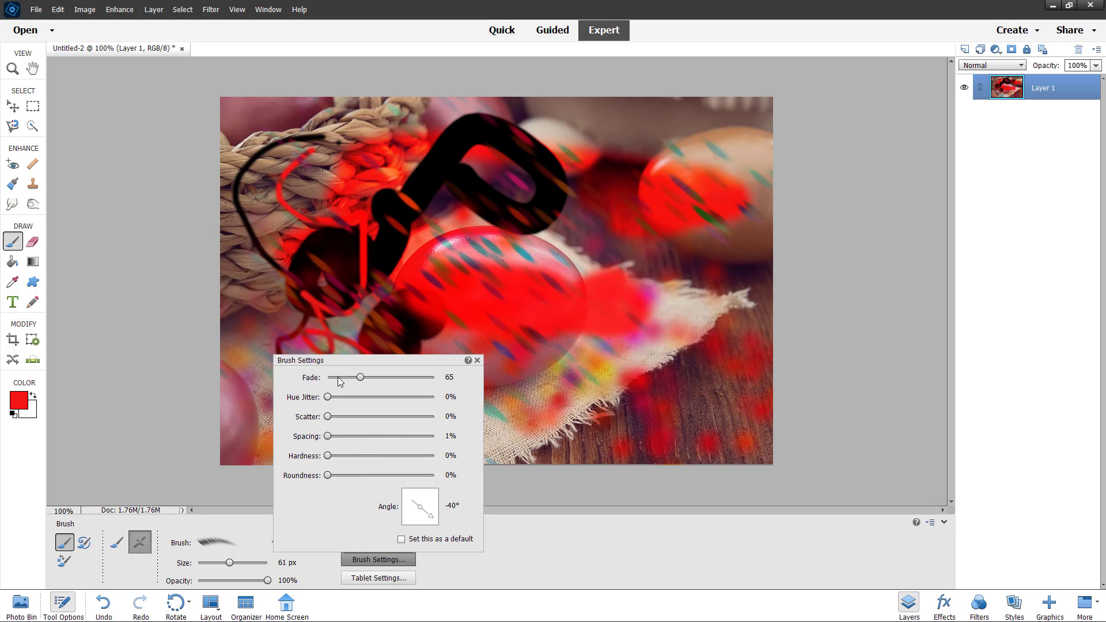
left_click_drag(338, 377, 307, 381)
left_click_drag(342, 475, 457, 484)
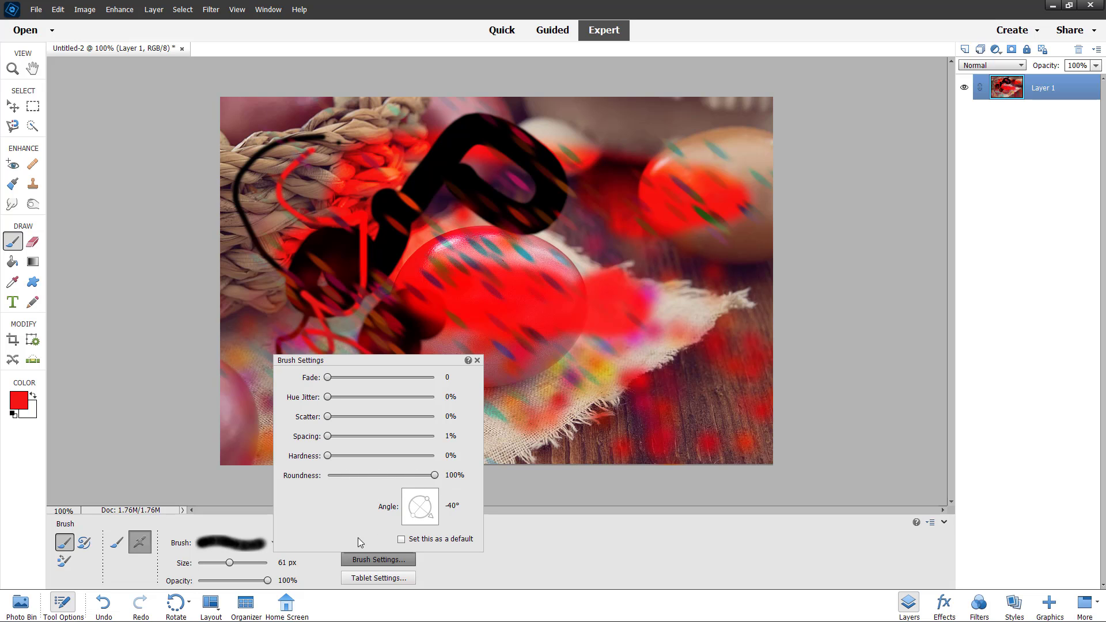
left_click(527, 307)
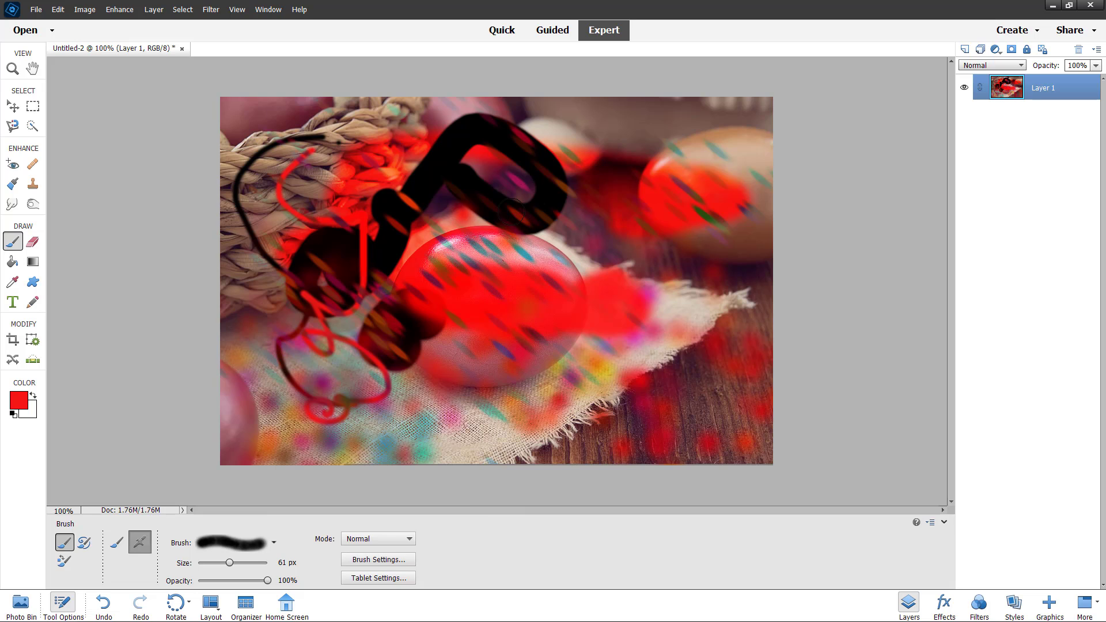
mouse_move(535, 193)
left_mouse_down()
mouse_move(314, 332)
mouse_move(371, 244)
mouse_move(357, 245)
left_mouse_up()
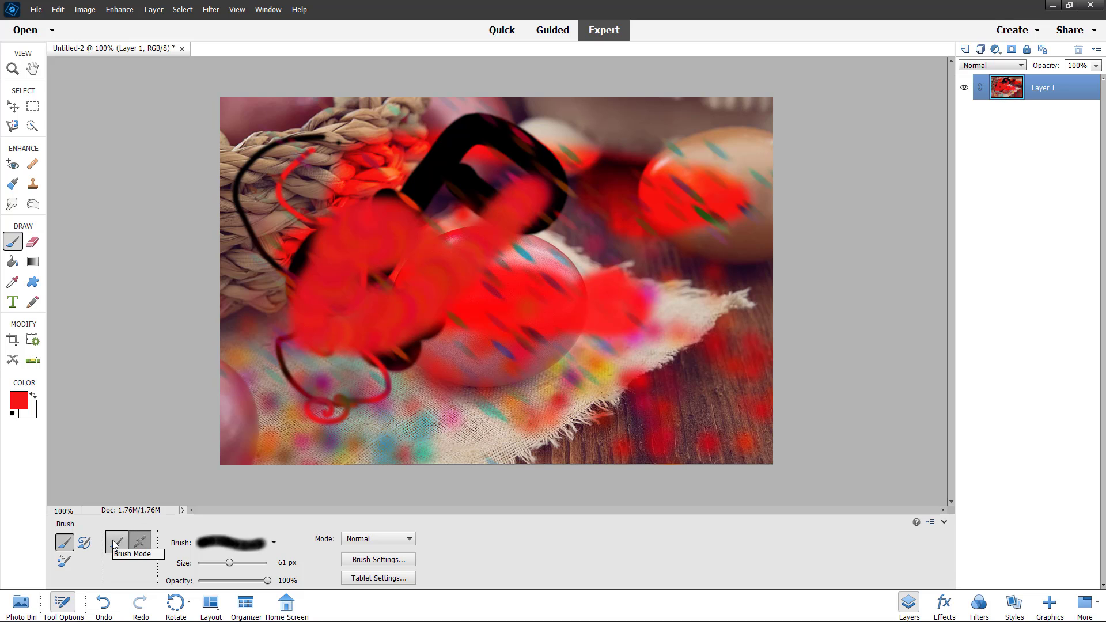
- Paint red over the pink egg, cloth and wooden table in regular brush mode, and switch back to airbrush mode
left_click(114, 544)
mouse_move(525, 274)
left_mouse_down()
mouse_move(496, 343)
mouse_move(496, 399)
mouse_move(647, 384)
mouse_move(639, 411)
left_mouse_up()
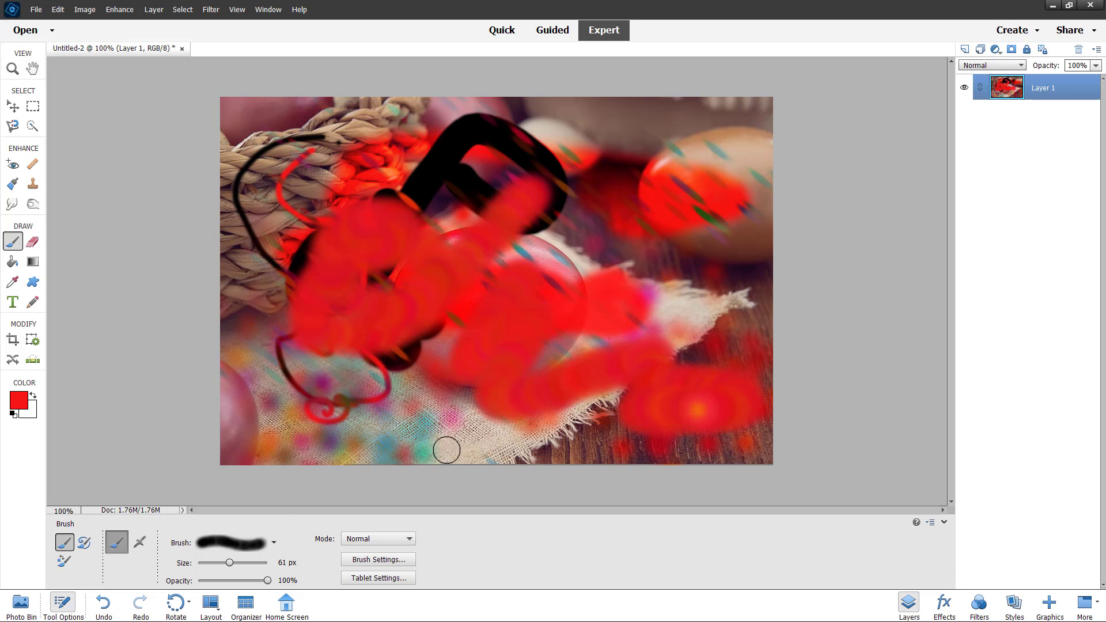
left_click(139, 544)
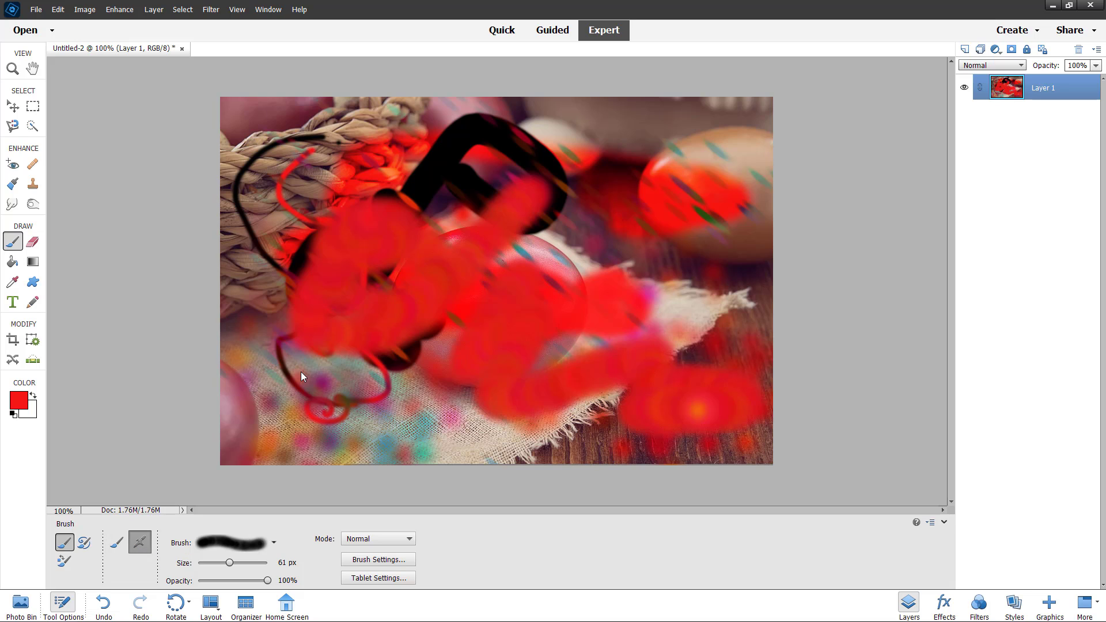
- Airbrush red over the top of the basket, and smear the basket, black strokes and cloth with the Impressionist Brush at 21 px
left_click_drag(296, 124, 251, 185)
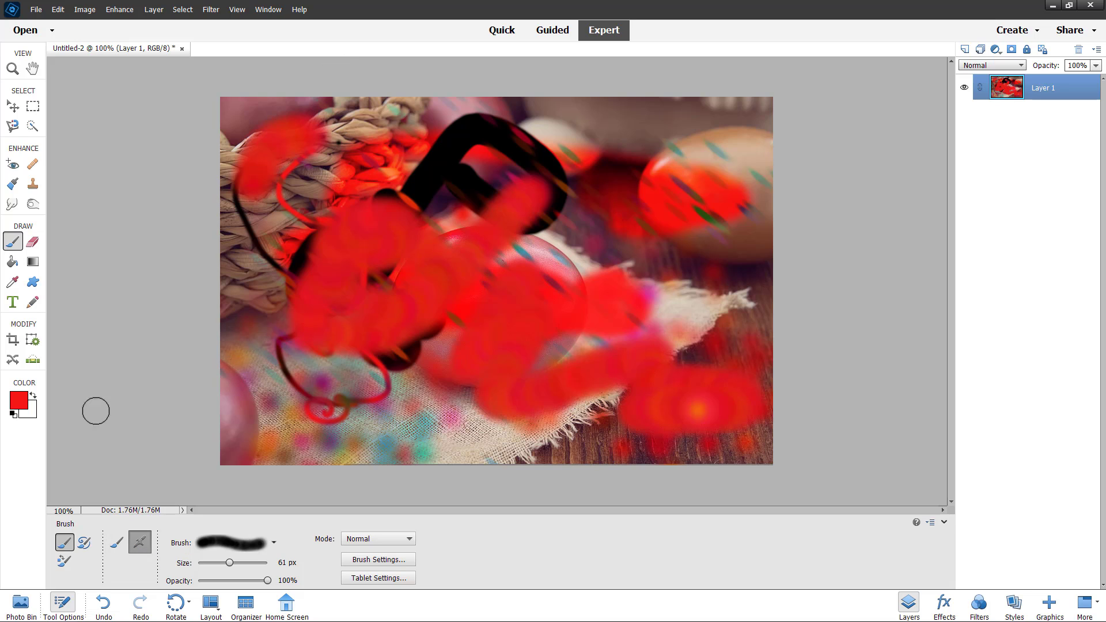
left_click(84, 543)
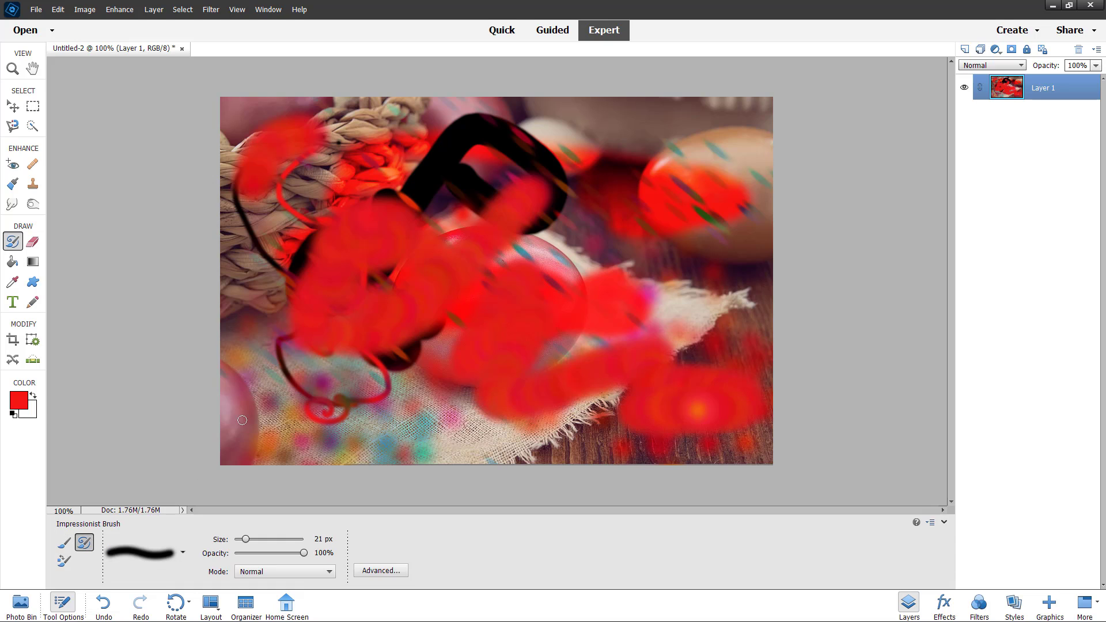
mouse_move(409, 206)
left_mouse_down()
mouse_move(450, 173)
mouse_move(588, 147)
mouse_move(718, 161)
mouse_move(685, 153)
mouse_move(662, 129)
mouse_move(703, 158)
mouse_move(642, 199)
mouse_move(379, 196)
mouse_move(234, 260)
mouse_move(271, 438)
mouse_move(426, 348)
mouse_move(258, 448)
left_mouse_up()
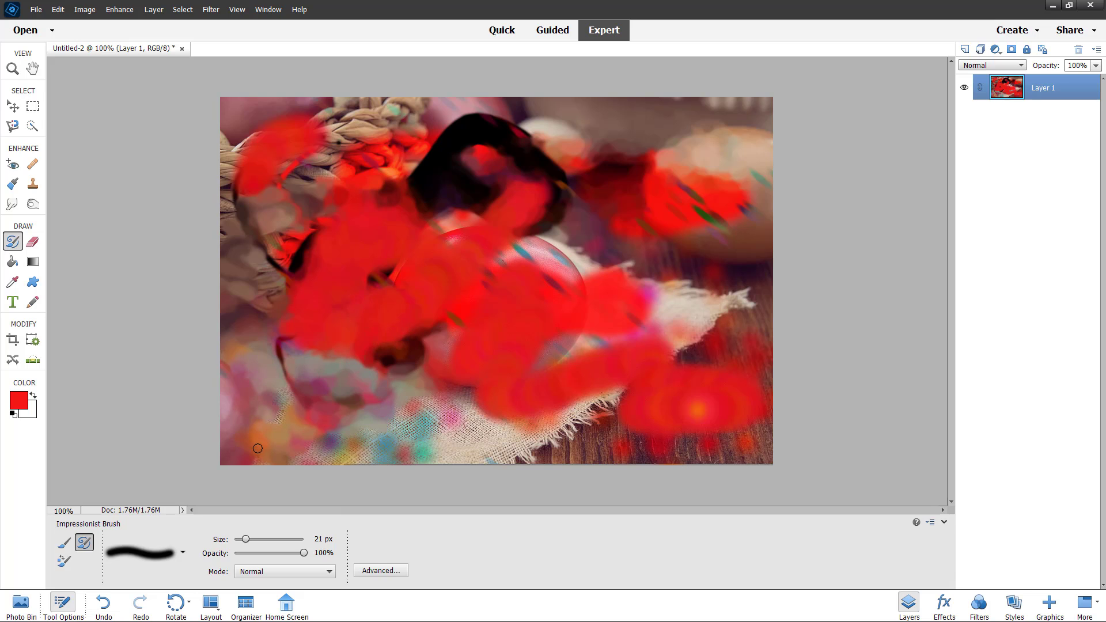
- Smear the cloth with a larger Impressionist Brush, and blend the red areas over the pink egg using the 17 px soft preset
left_click(264, 537)
mouse_move(386, 340)
left_mouse_down()
mouse_move(345, 397)
mouse_move(368, 415)
left_mouse_up()
left_click(183, 553)
left_click(171, 508)
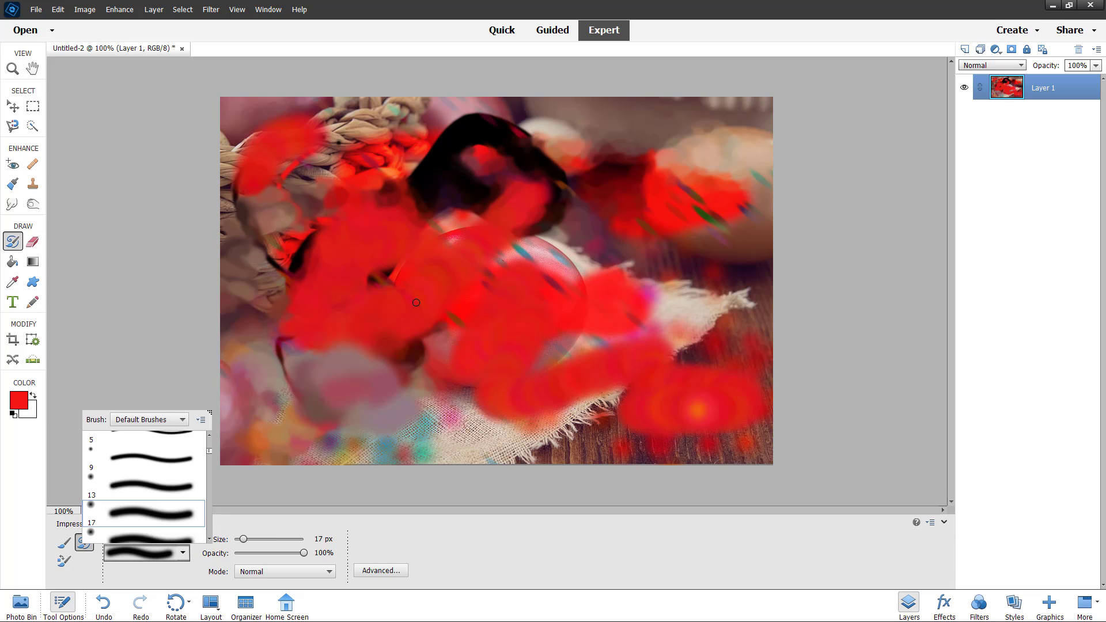
left_click_drag(429, 334, 539, 315)
mouse_move(427, 363)
left_mouse_down()
mouse_move(559, 156)
mouse_move(571, 172)
left_mouse_up()
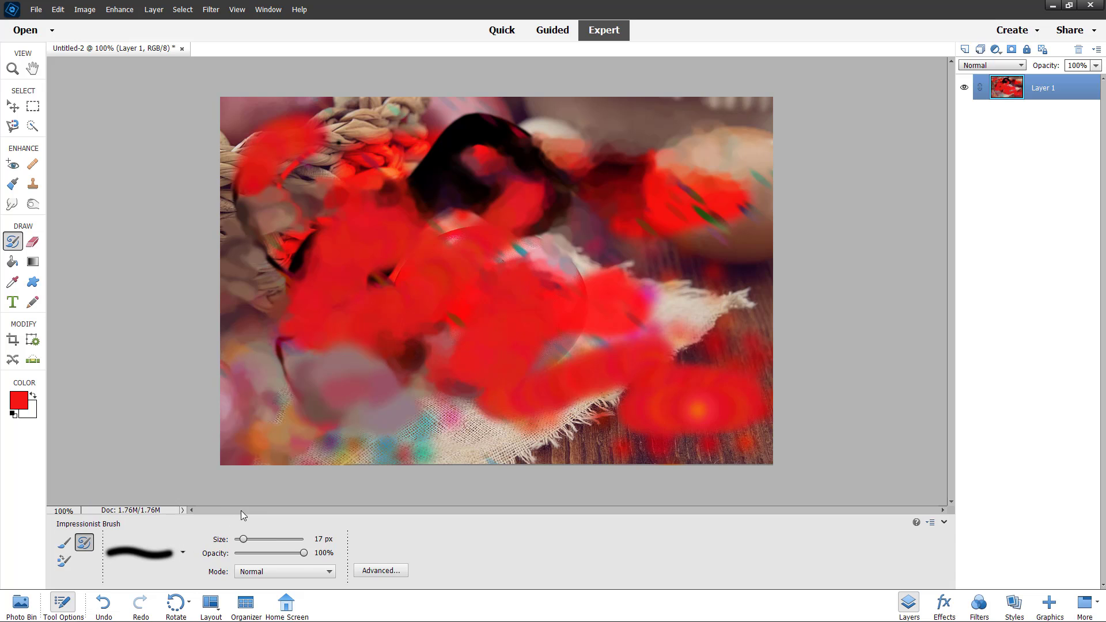
- Set the Impressionist Brush's blending mode to Saturation
left_click(286, 572)
left_click(254, 529)
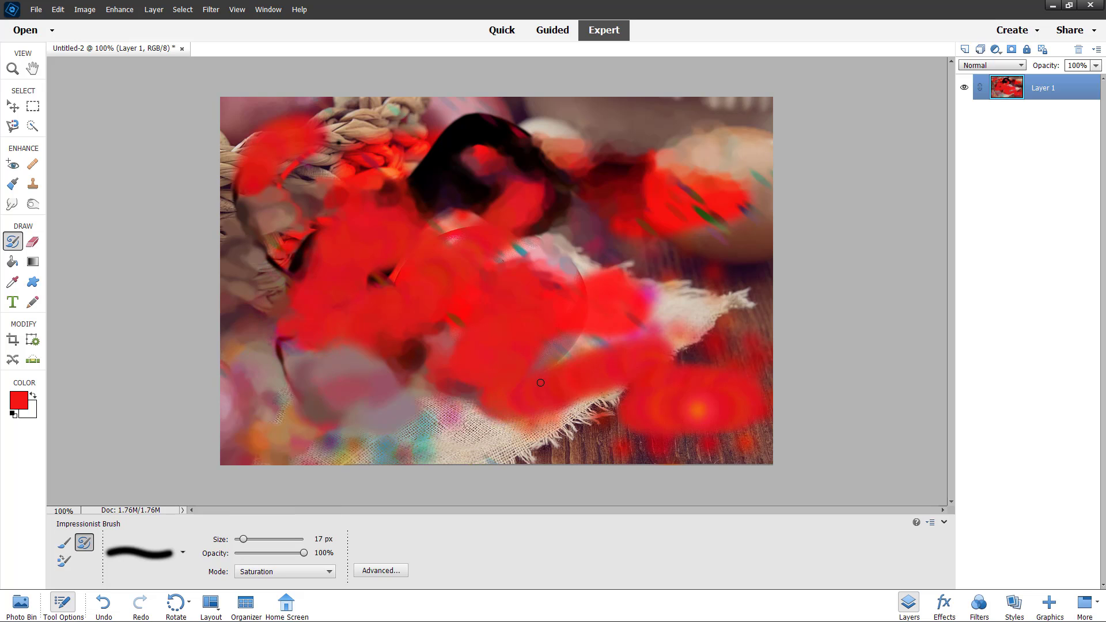
left_click(288, 570)
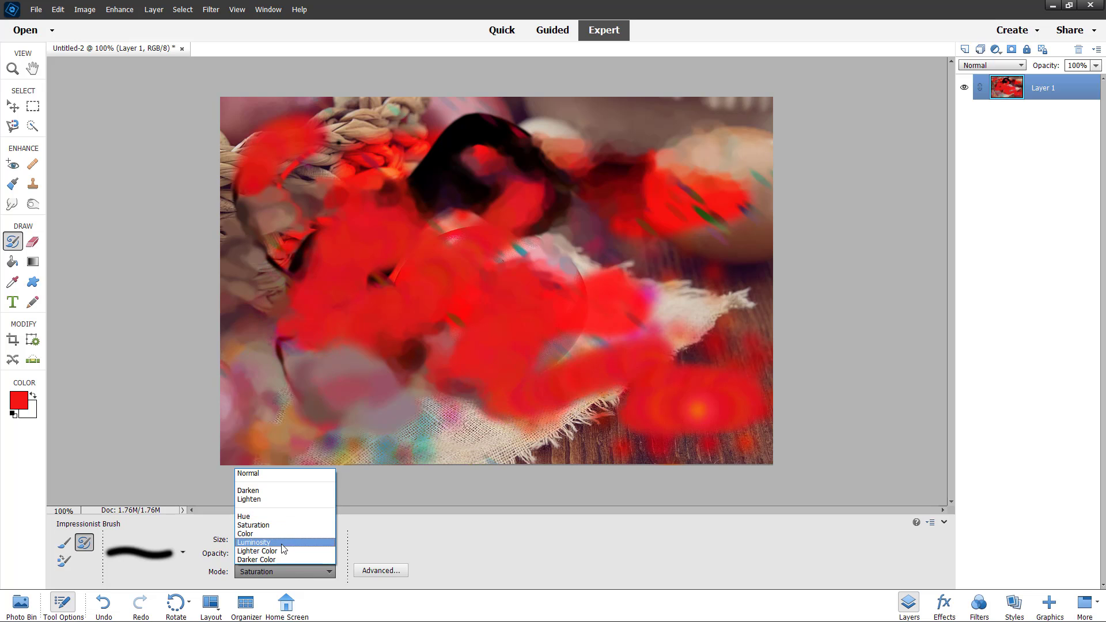
left_click(283, 548)
- Set the Impressionist Brush's advanced settings to the Dab style, an area of 223 px and a tolerance of 42%
left_click(383, 573)
left_click_drag(375, 529, 400, 549)
left_click(445, 316)
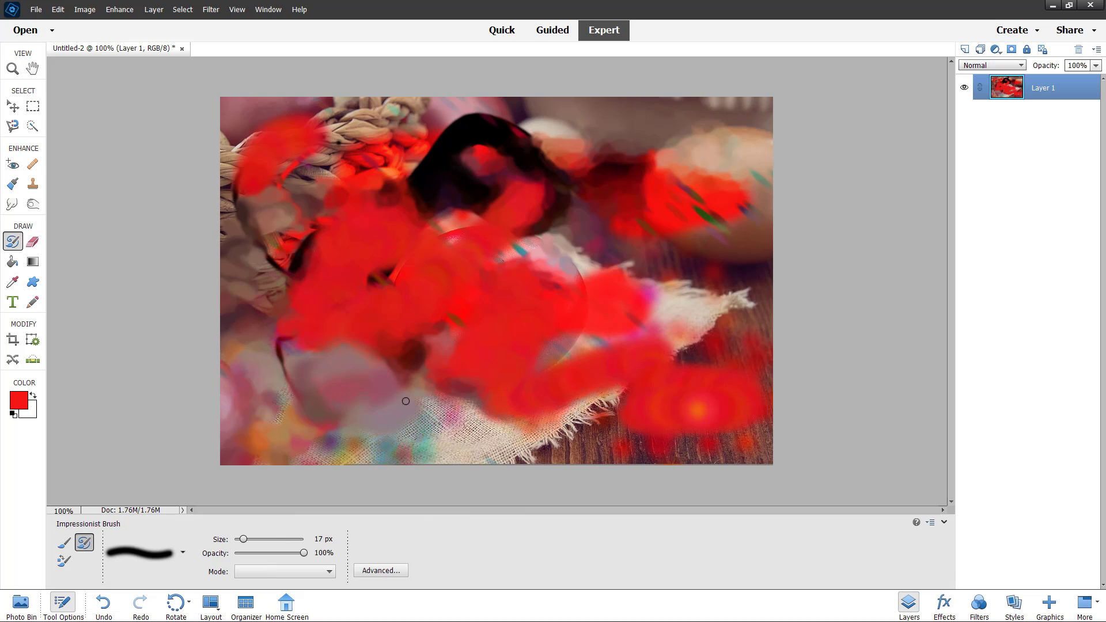
left_click(383, 573)
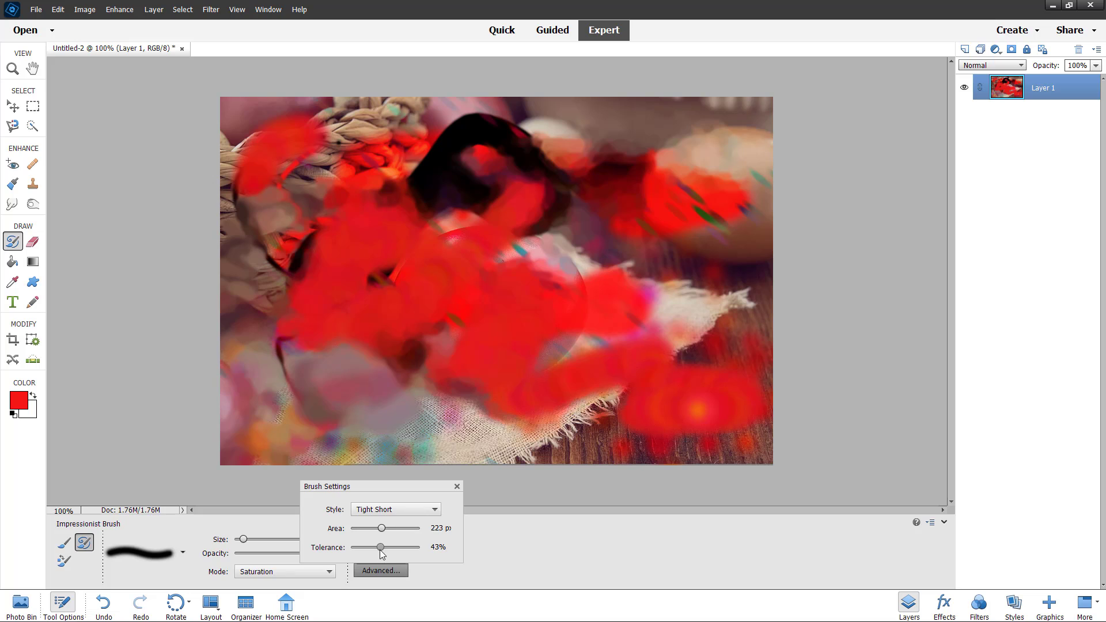
left_click_drag(380, 551, 379, 548)
left_click(394, 509)
left_click(395, 562)
left_click(406, 383)
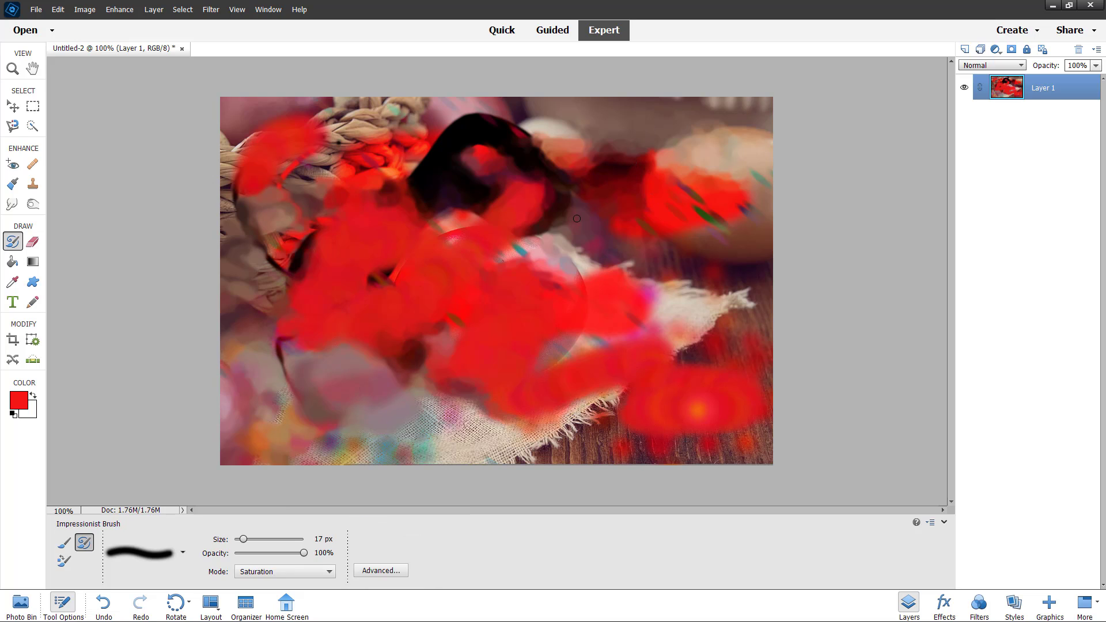
- Set the Impressionist Brush's size to 2500 px and review its advanced settings
left_click_drag(243, 539, 304, 540)
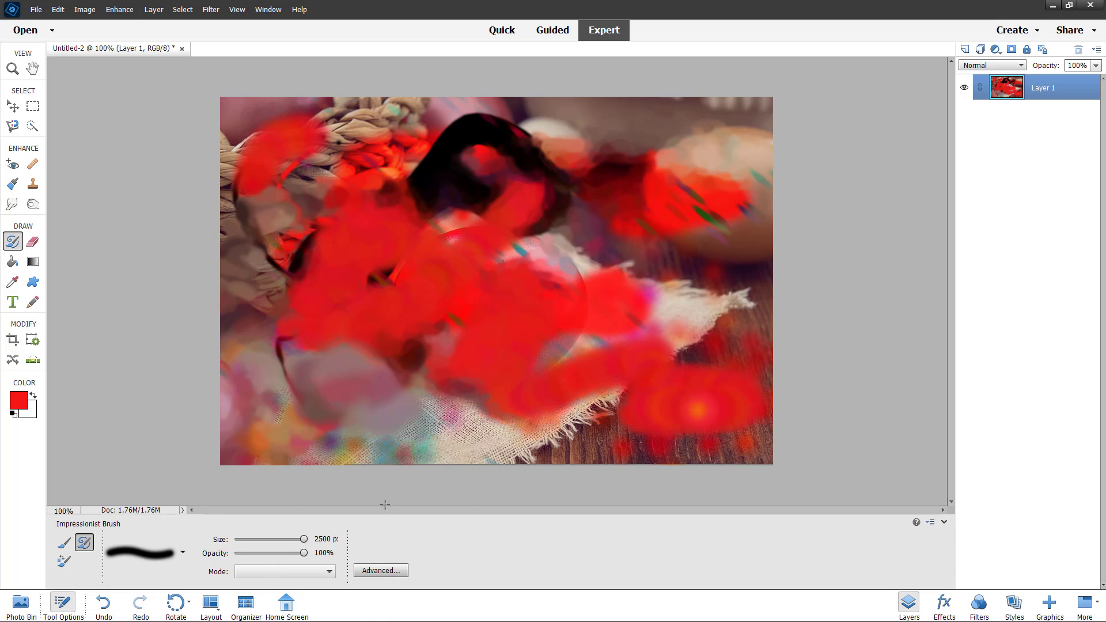
left_click(384, 571)
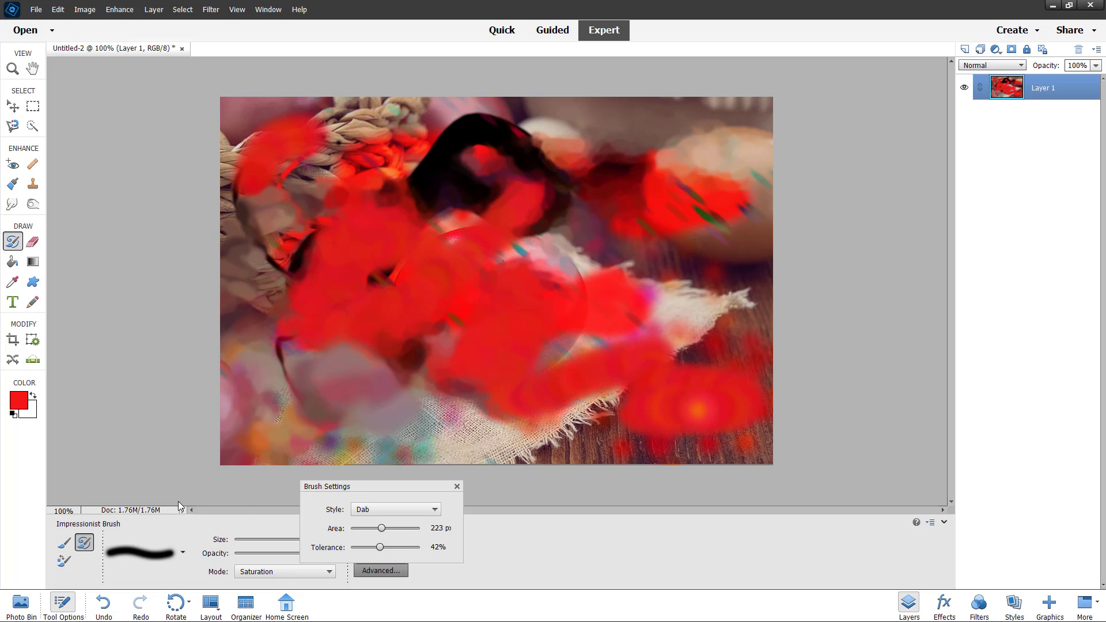
left_click(167, 546)
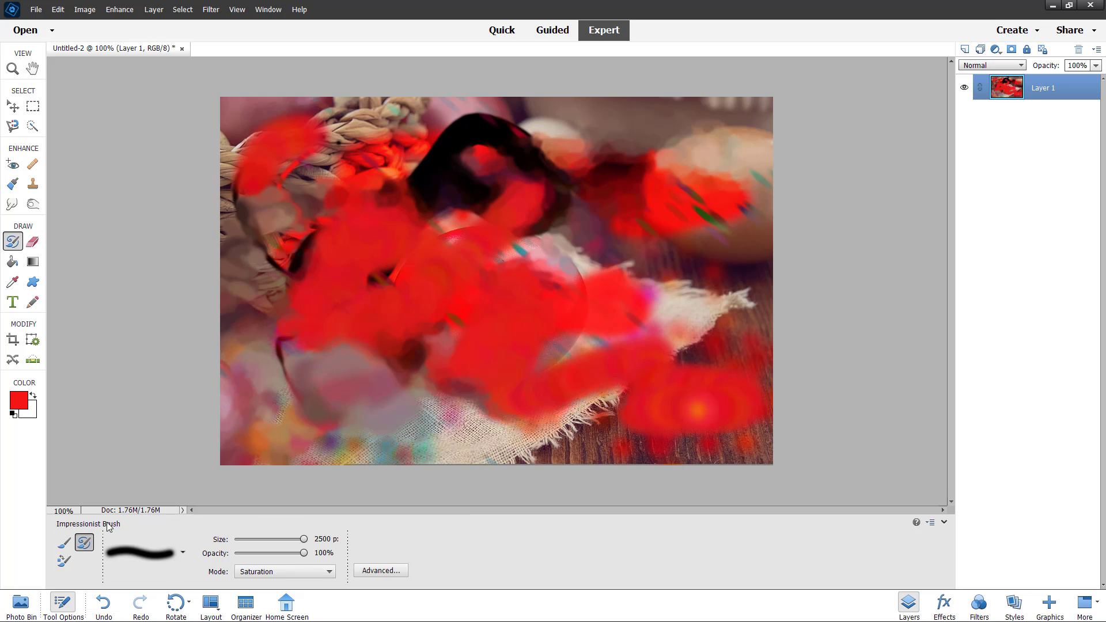
- Recolour parts of the basket, the smeared area below it and the cloth red with the Color Replacement brush at 38 px
left_click(65, 563)
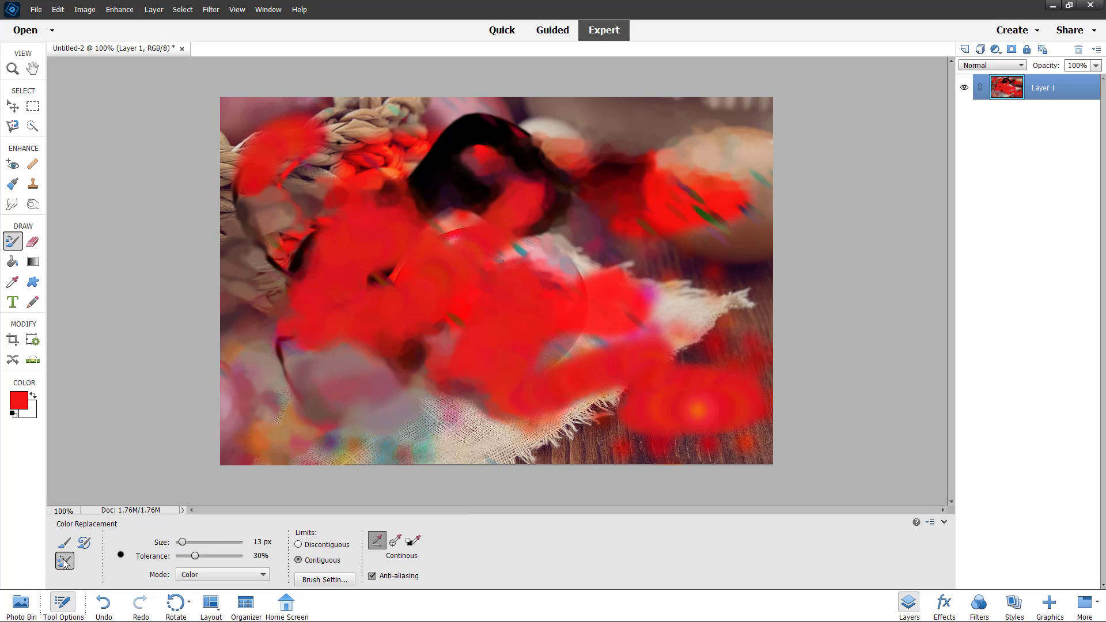
left_click(198, 545)
left_click_drag(281, 254, 284, 334)
left_click_drag(265, 156, 241, 267)
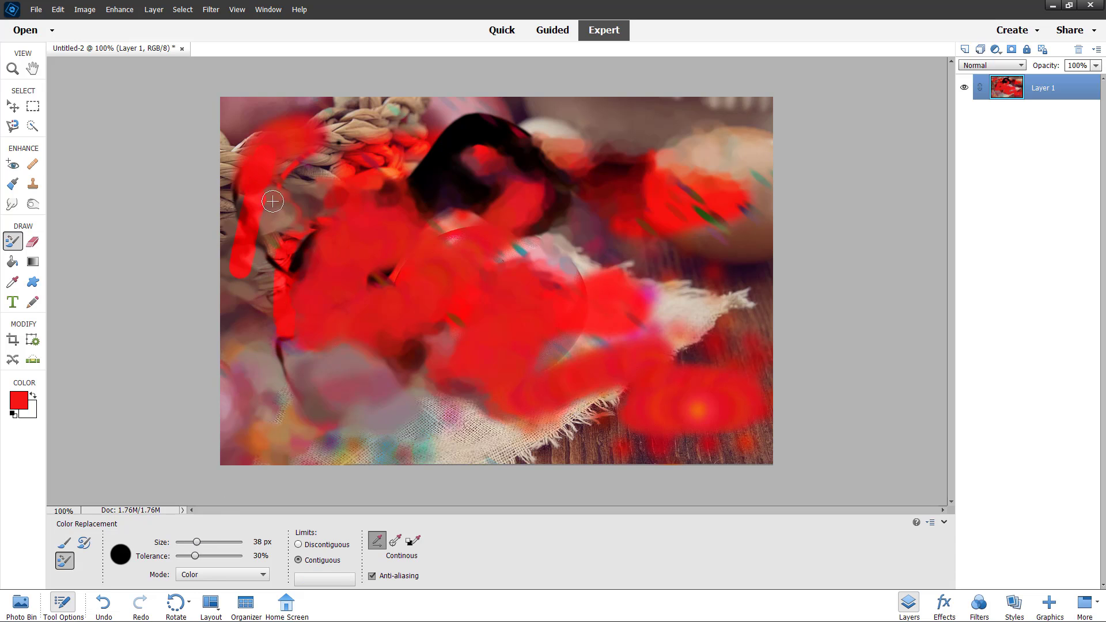
mouse_move(273, 201)
left_mouse_down()
mouse_move(278, 246)
mouse_move(335, 160)
mouse_move(302, 303)
mouse_move(390, 343)
left_mouse_up()
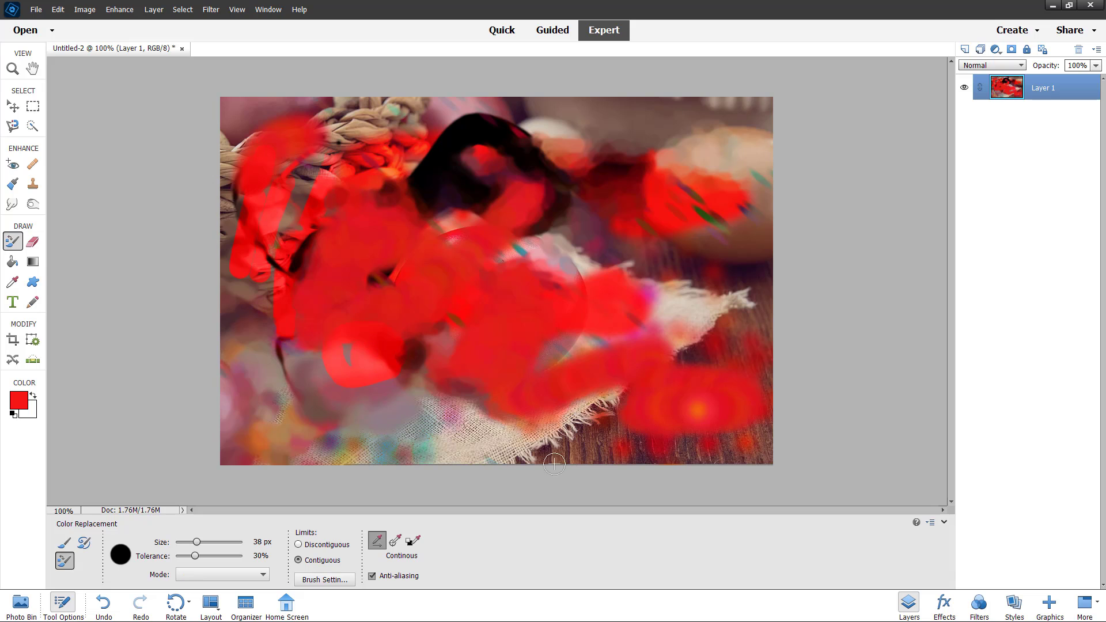
mouse_move(517, 432)
left_mouse_down()
mouse_move(442, 447)
mouse_move(496, 443)
mouse_move(468, 443)
mouse_move(463, 425)
mouse_move(497, 433)
mouse_move(440, 421)
mouse_move(526, 438)
mouse_move(437, 443)
mouse_move(519, 455)
mouse_move(465, 453)
mouse_move(435, 434)
left_mouse_up()
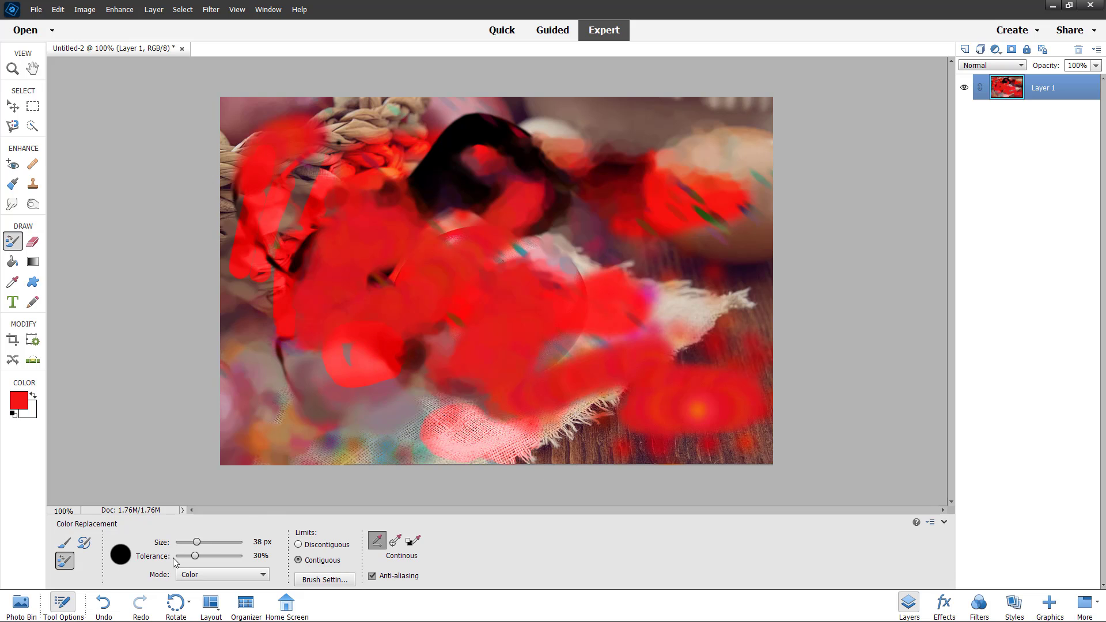
- Set the Color Replacement tolerance to 67% and mode to Saturation, and paint along the cloth below the basket
left_click(220, 555)
left_click(215, 575)
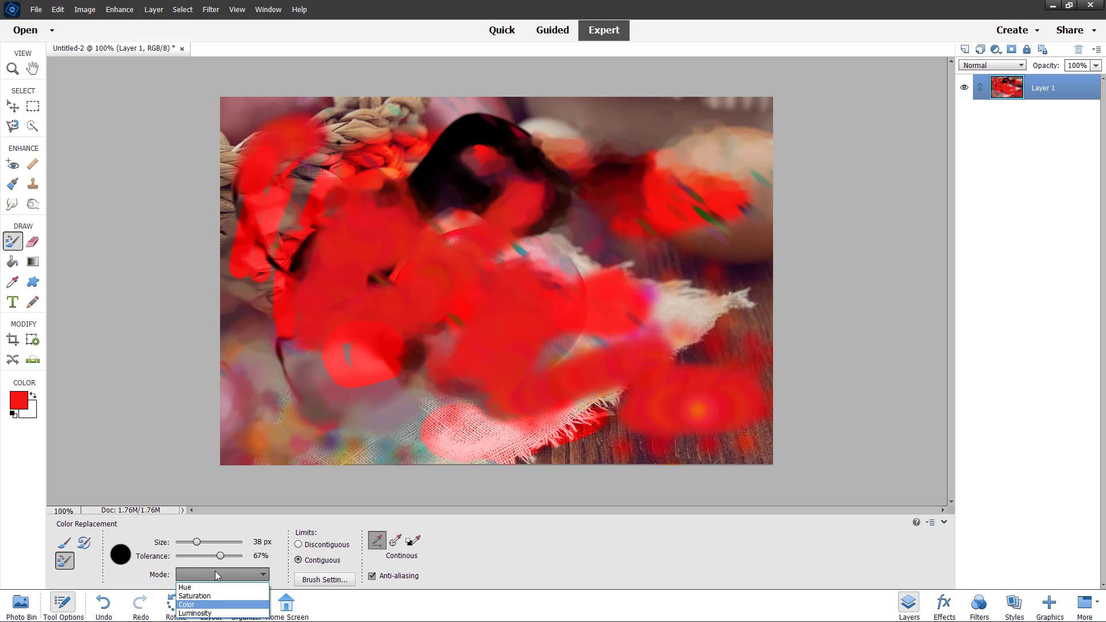
left_click(206, 596)
mouse_move(441, 415)
left_mouse_down()
mouse_move(363, 418)
mouse_move(268, 385)
left_mouse_up()
- Paint over the smeared cloth and red patch in Luminosity mode, trying the Discontiguous limits option
left_click(222, 574)
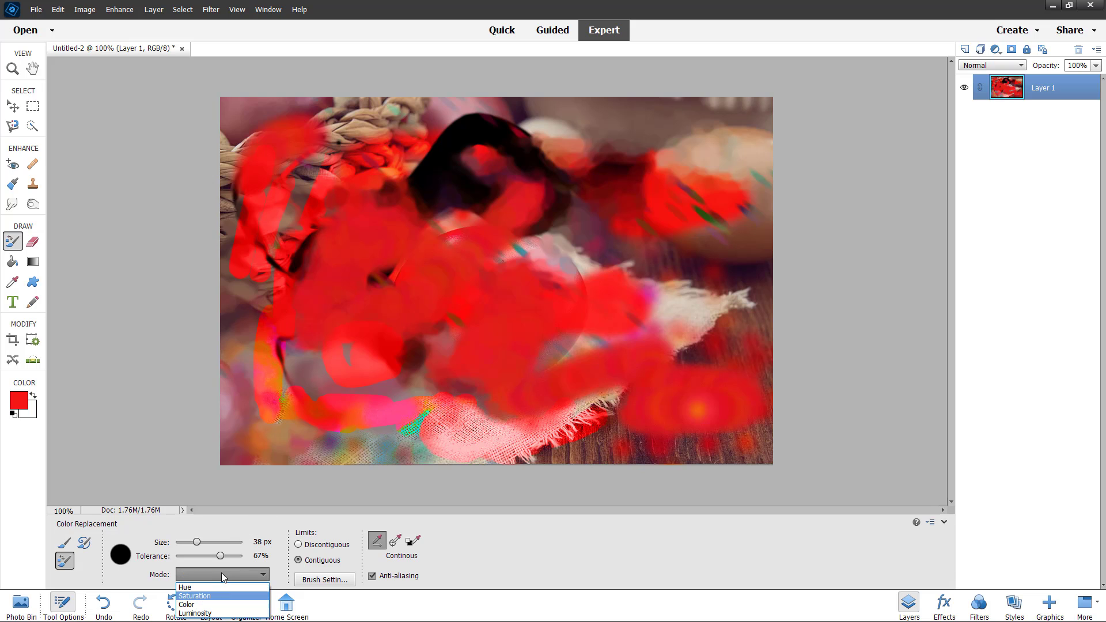
left_click(202, 614)
mouse_move(418, 397)
left_mouse_down()
mouse_move(334, 431)
mouse_move(399, 459)
left_mouse_up()
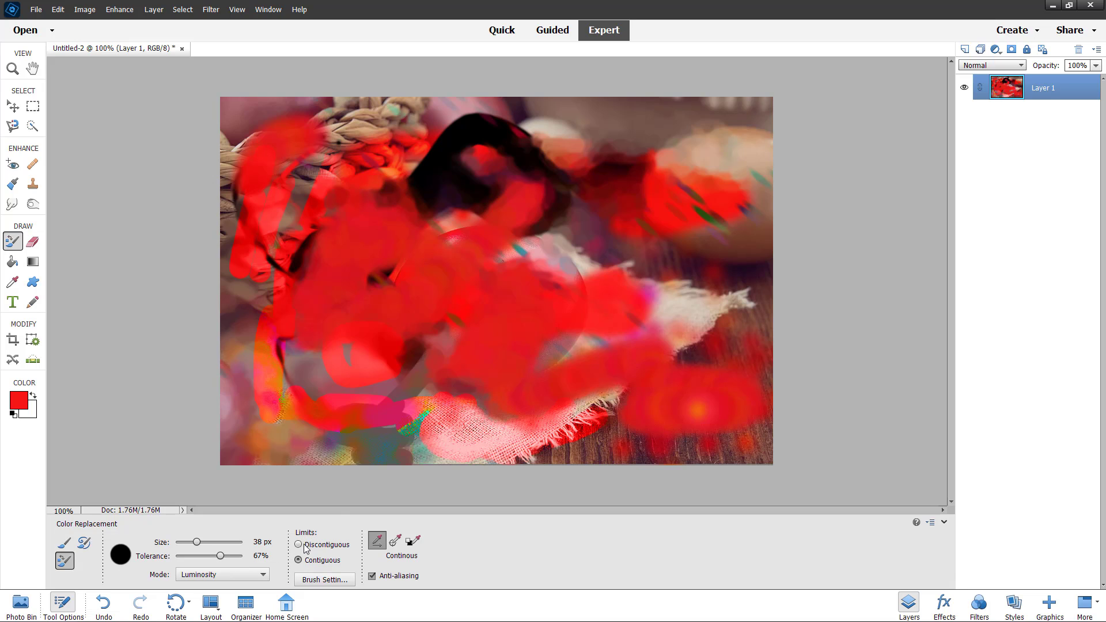
left_click_drag(421, 397, 345, 381)
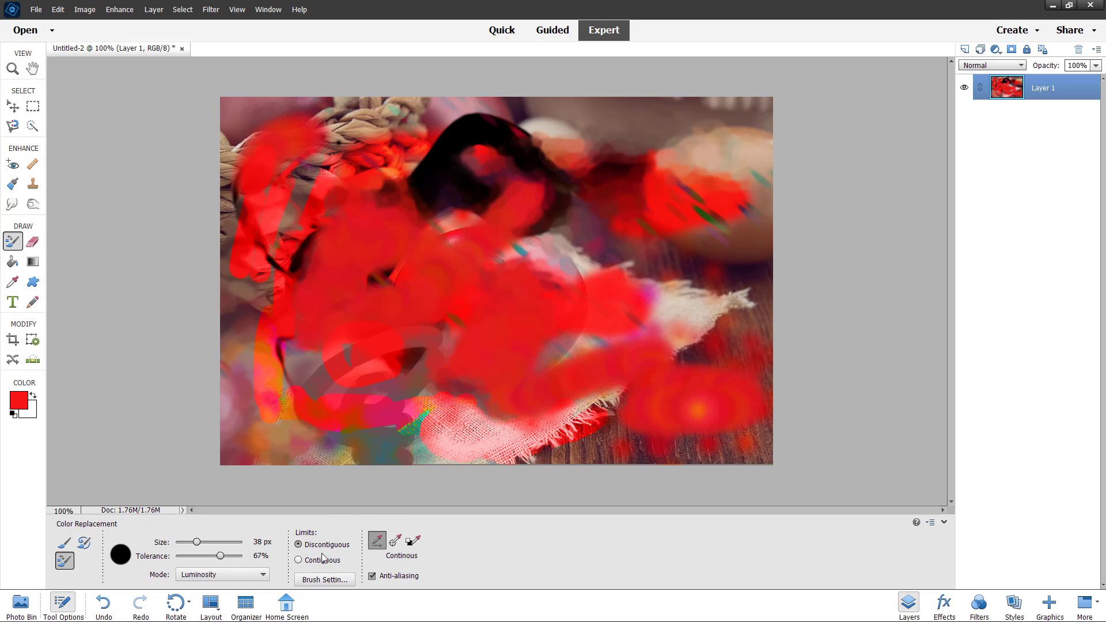
- Lower the Color Replacement brush's hardness, set spacing to 177%, and paint separate dabs over the red area, cloth and table
left_click(324, 580)
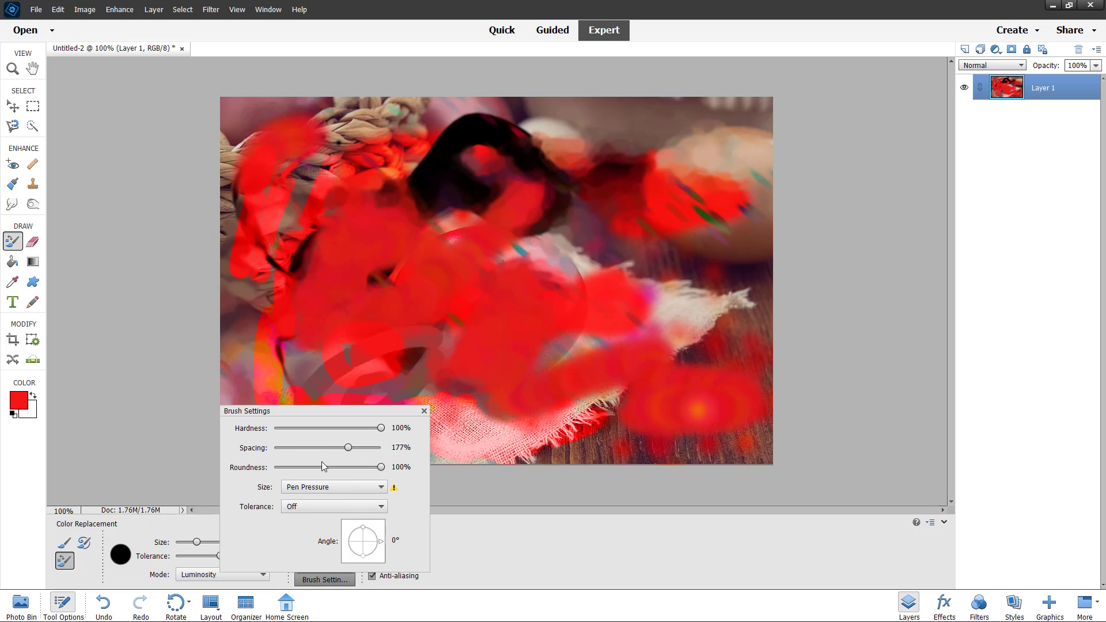
left_click(335, 429)
left_click(343, 429)
left_click(390, 309)
mouse_move(578, 348)
left_mouse_down()
mouse_move(693, 316)
mouse_move(614, 379)
mouse_move(724, 237)
mouse_move(729, 191)
mouse_move(741, 314)
mouse_move(642, 376)
mouse_move(527, 406)
left_mouse_up()
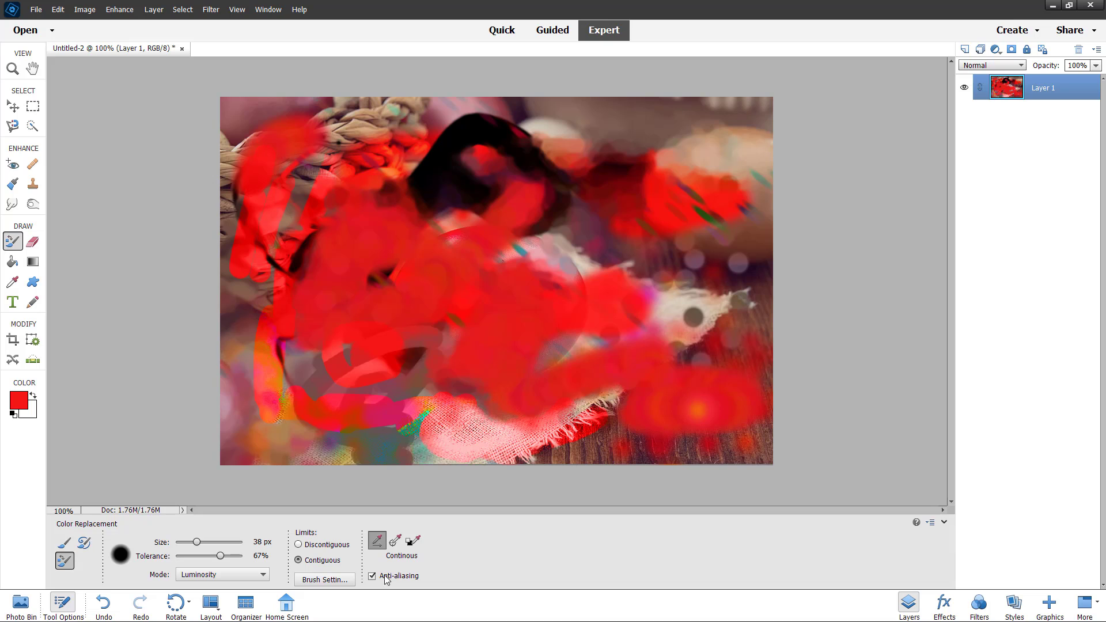
- Dab the cloth's frayed corner with Once and Background Swatch sampling, and restore Continuous sampling
left_click(396, 542)
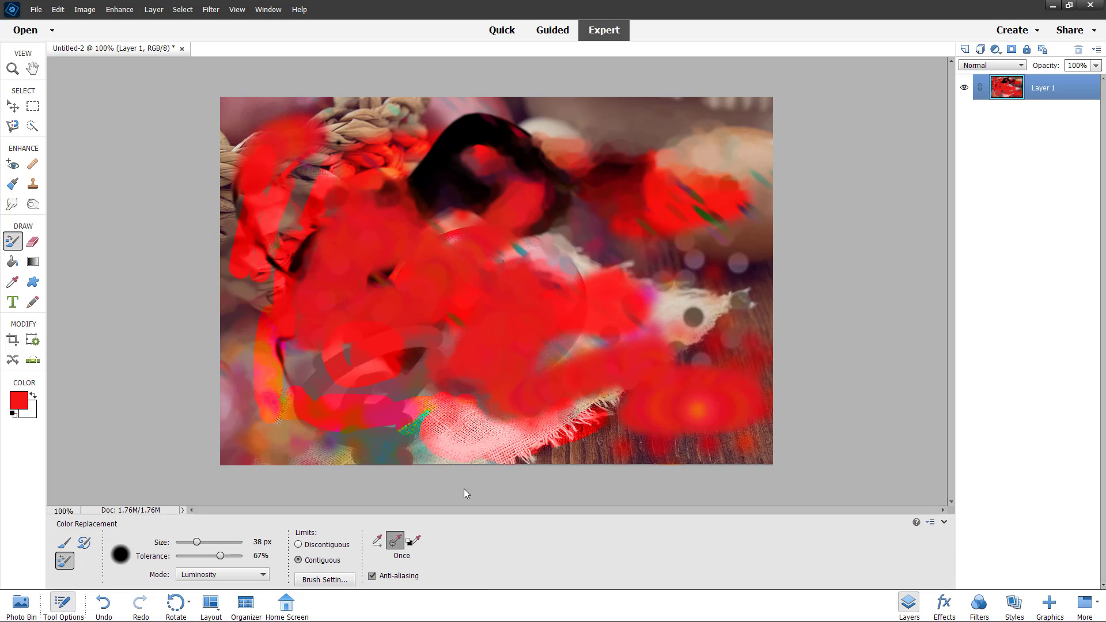
left_click(657, 315)
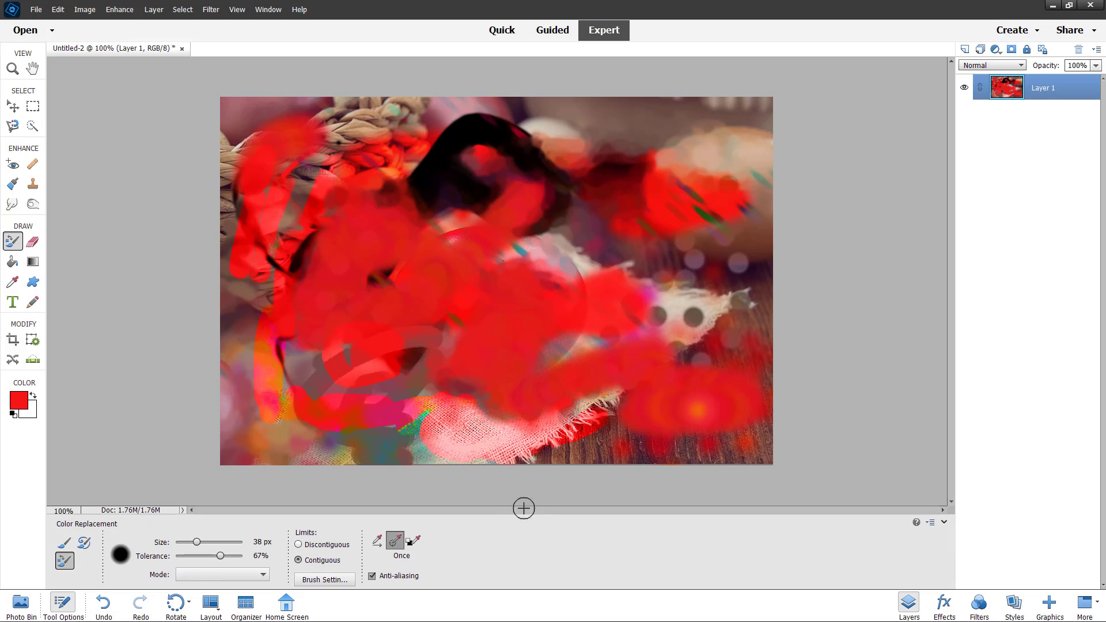
left_click(413, 541)
left_click(689, 298)
left_click(672, 313)
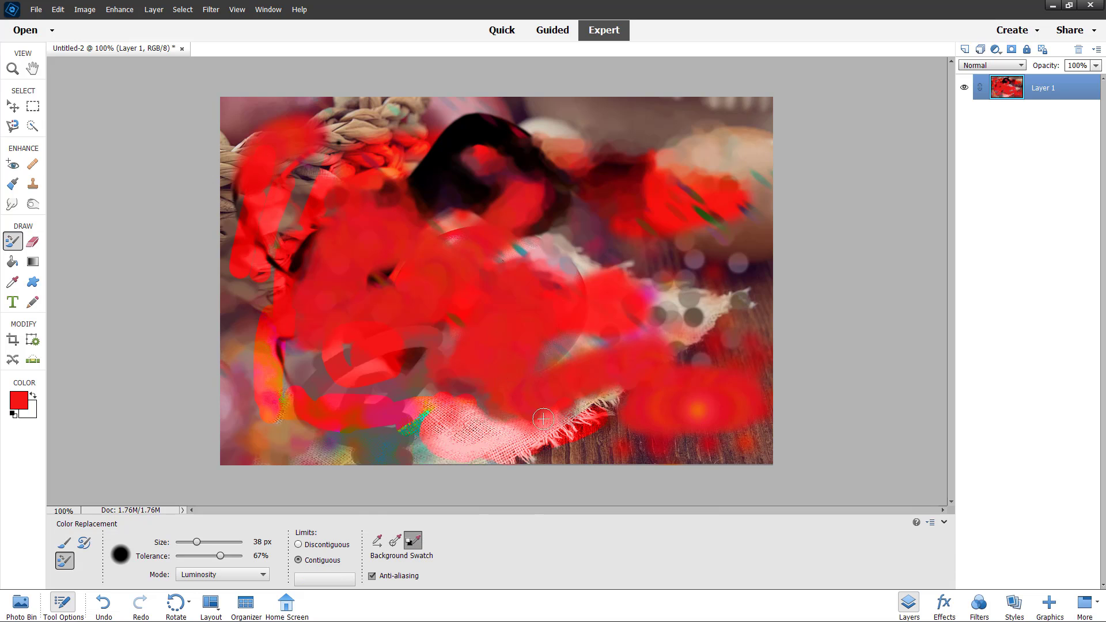
left_click(377, 542)
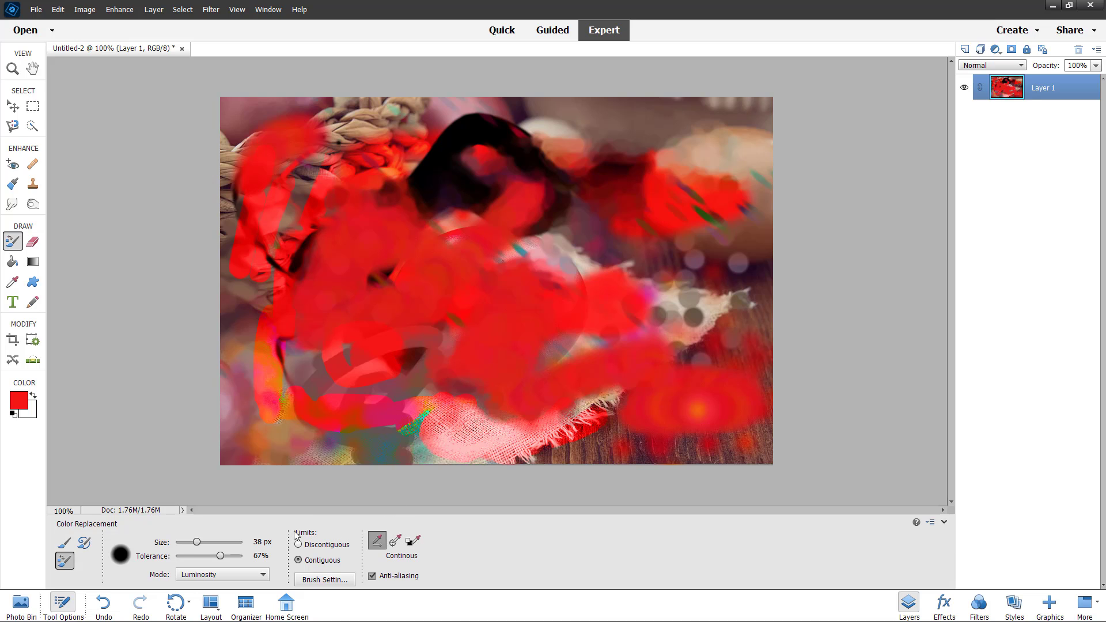
- Return to the regular Brush tool and airbrush a red stroke down over the pink egg
left_click(65, 542)
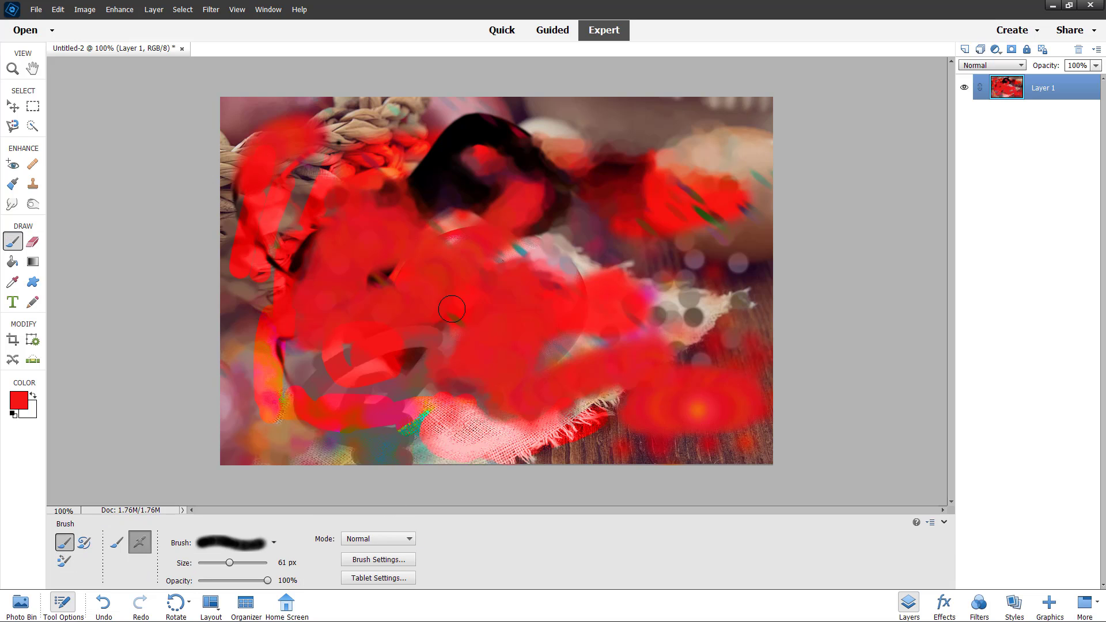
left_click_drag(558, 216, 531, 299)
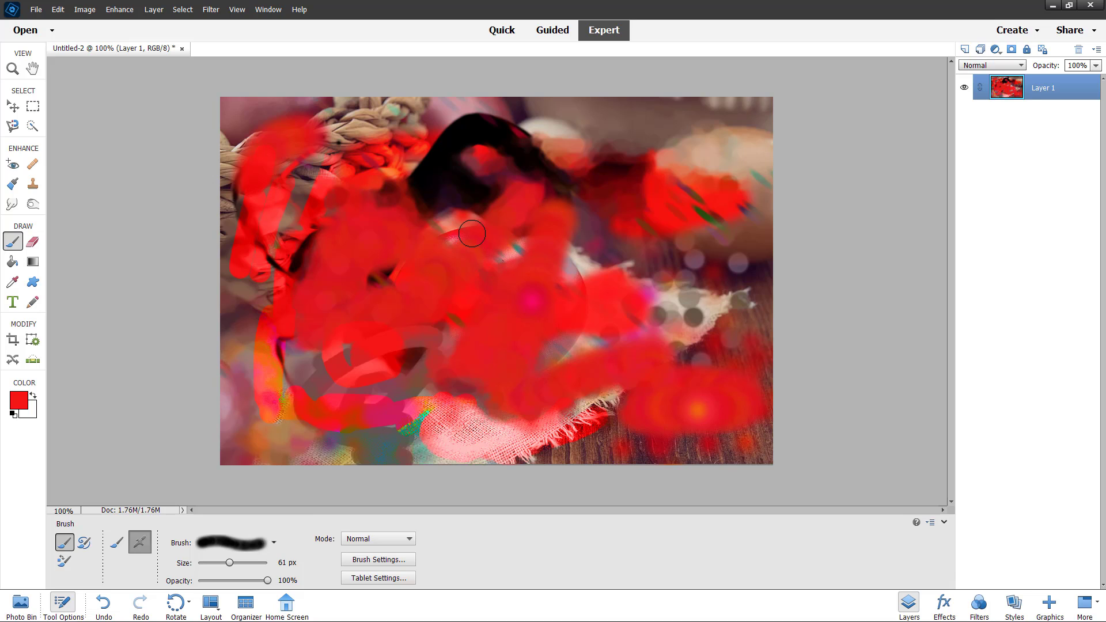